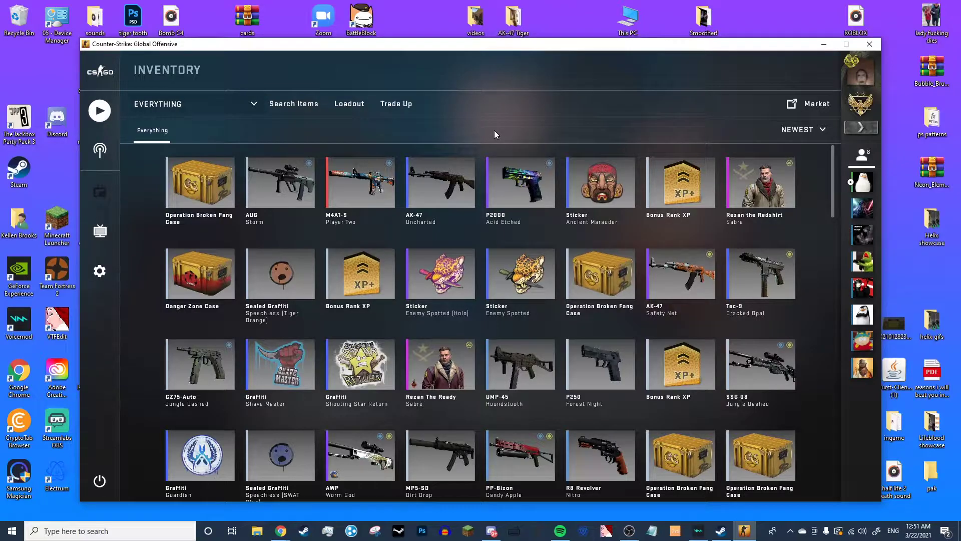
Bring up the context menu for the AK-47 | Uncharted tile in the CS:GO inventory.
{"action": "right_click", "coordinate": [453, 169]}
{"action": "right_click", "coordinate": [432, 184]}
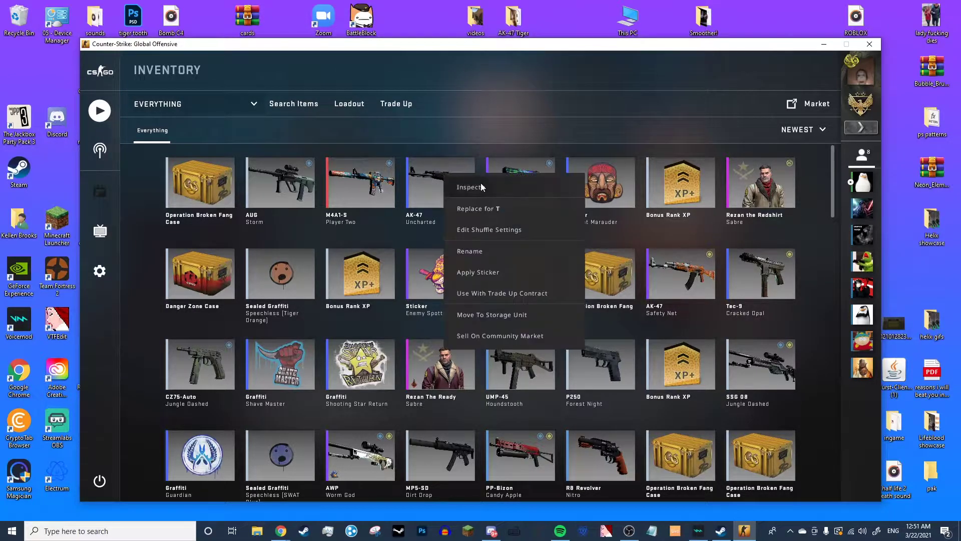
Inspect the AK-47 | Uncharted, rotating it barrel-left and barrel-right, then exit the inspect view.
{"action": "left_click", "coordinate": [482, 187]}
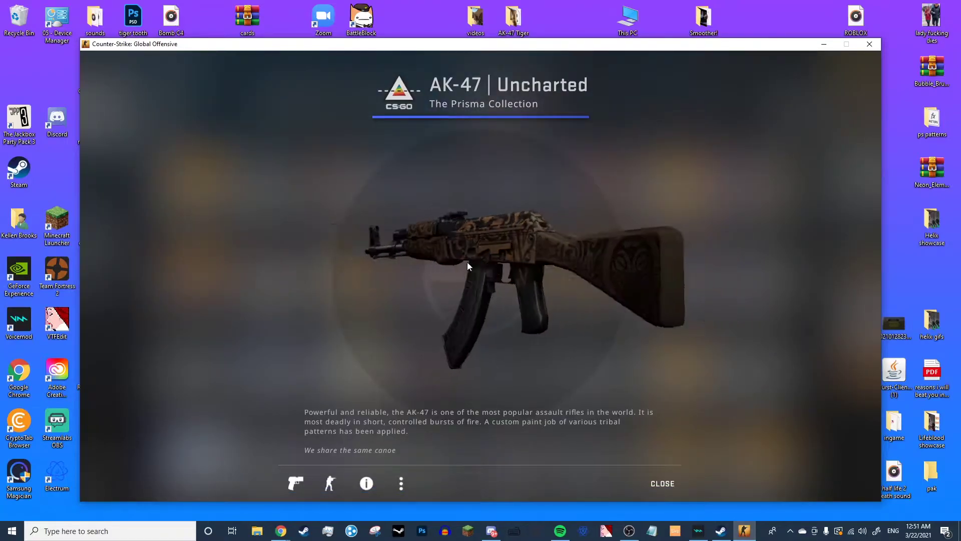
{"action": "left_click_drag", "start_coordinate": [402, 247], "coordinate": [242, 230]}
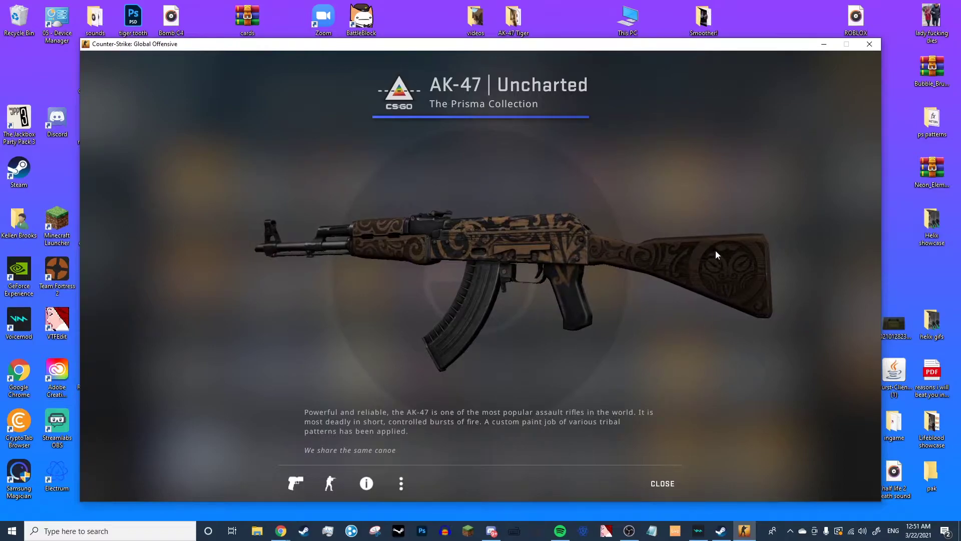
{"action": "left_click_drag", "start_coordinate": [711, 248], "coordinate": [515, 247]}
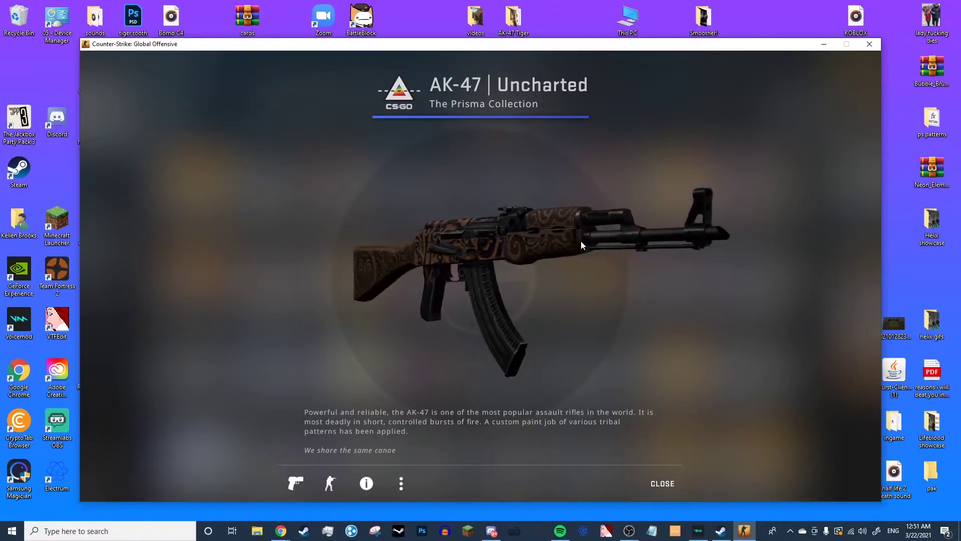
{"action": "left_click_drag", "start_coordinate": [577, 241], "coordinate": [470, 238]}
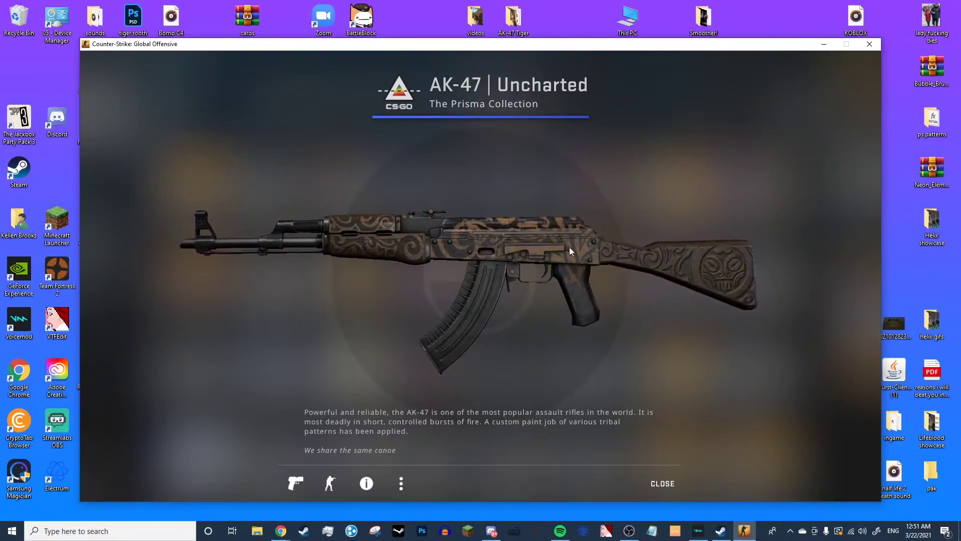
{"action": "left_click_drag", "start_coordinate": [665, 259], "coordinate": [461, 248]}
{"action": "left_click_drag", "start_coordinate": [523, 243], "coordinate": [444, 246]}
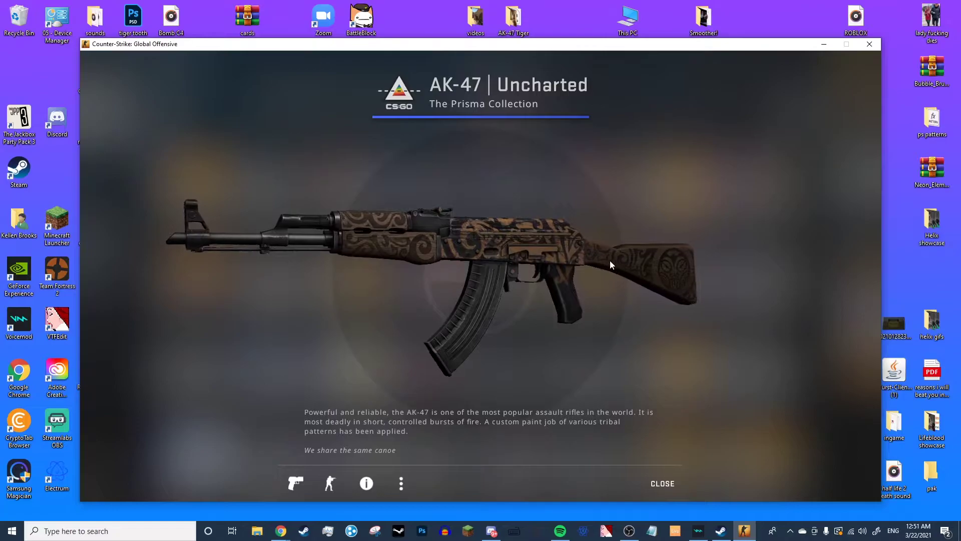
{"action": "left_click_drag", "start_coordinate": [608, 259], "coordinate": [283, 279]}
{"action": "key", "text": "Escape"}
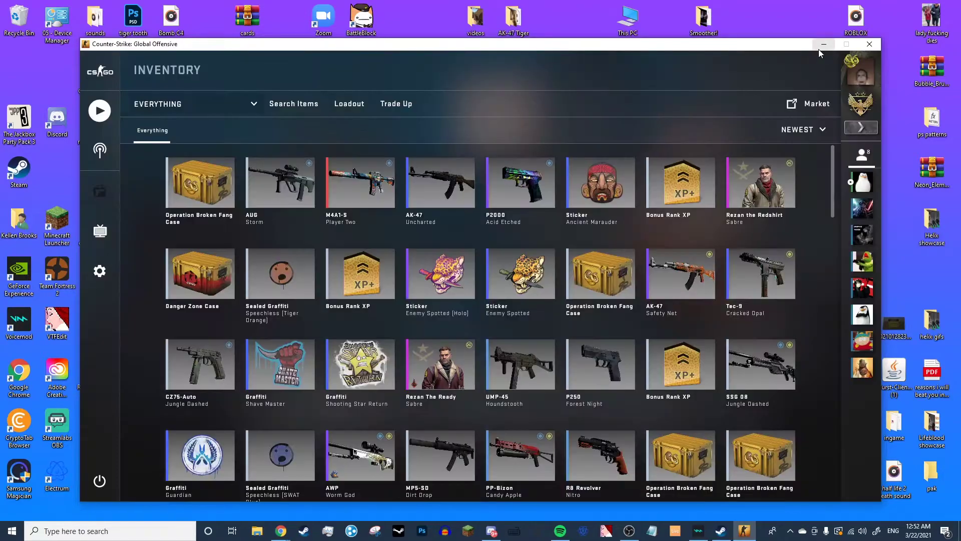
Minimize CS:GO, open the 'backup csgo files' folder and centre it, then bring up Steam.
{"action": "left_click", "coordinate": [822, 45]}
{"action": "double_click", "coordinate": [482, 81]}
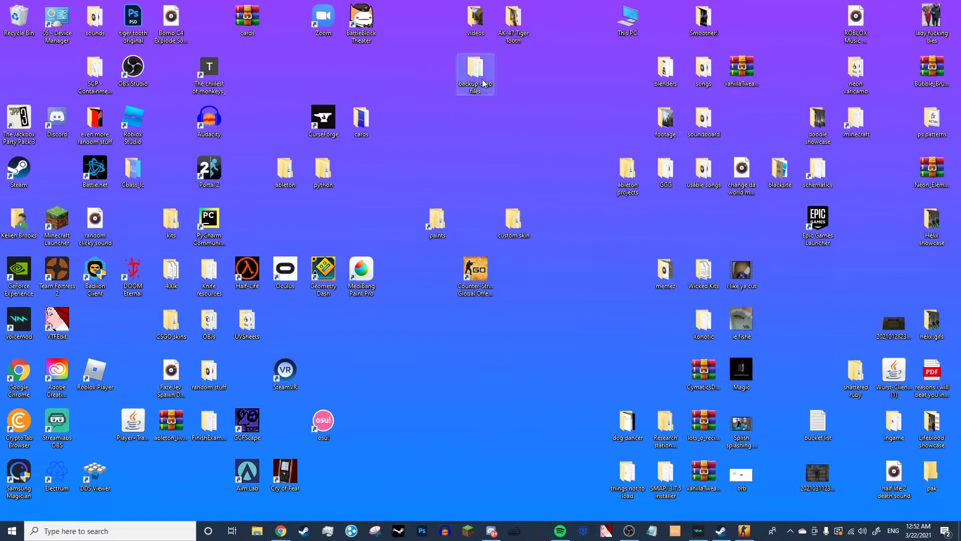
{"action": "left_click_drag", "start_coordinate": [436, 99], "coordinate": [652, 91]}
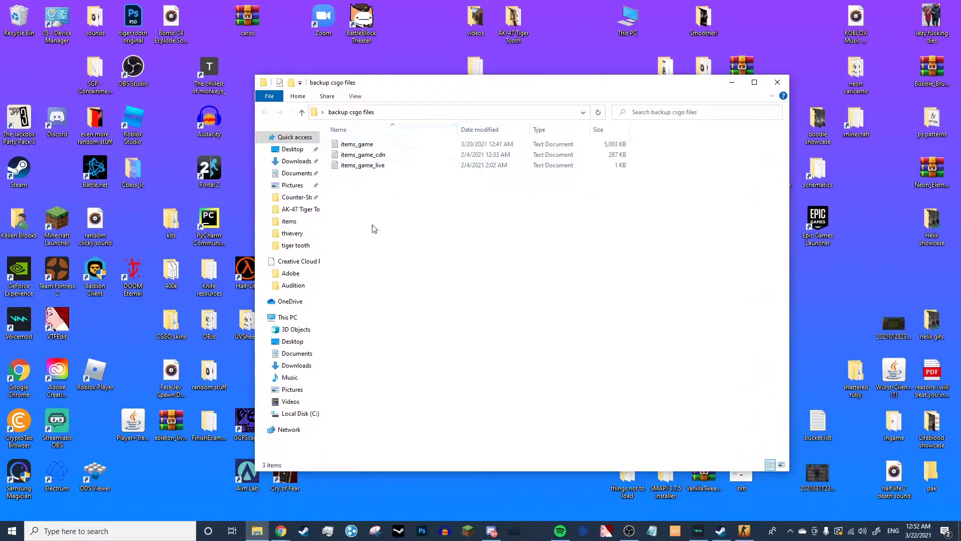
{"action": "left_click", "coordinate": [721, 530]}
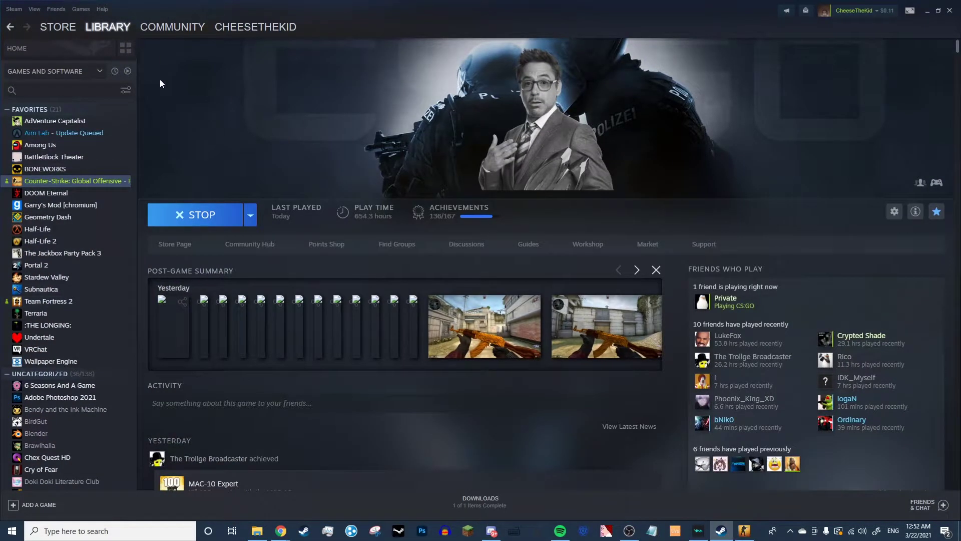
Browse the CS:GO local files from the game's Steam Properties to open its install folder.
{"action": "right_click", "coordinate": [41, 182]}
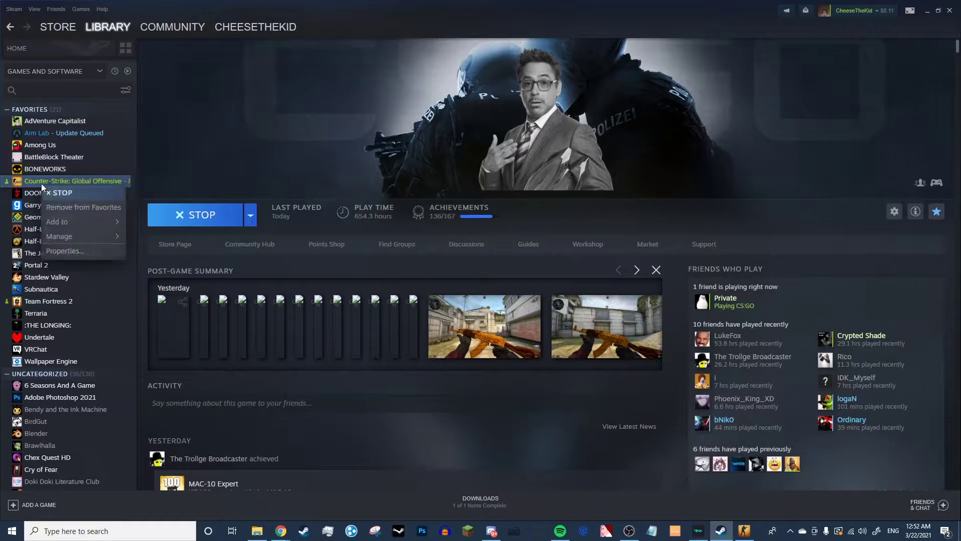
{"action": "left_click", "coordinate": [55, 250]}
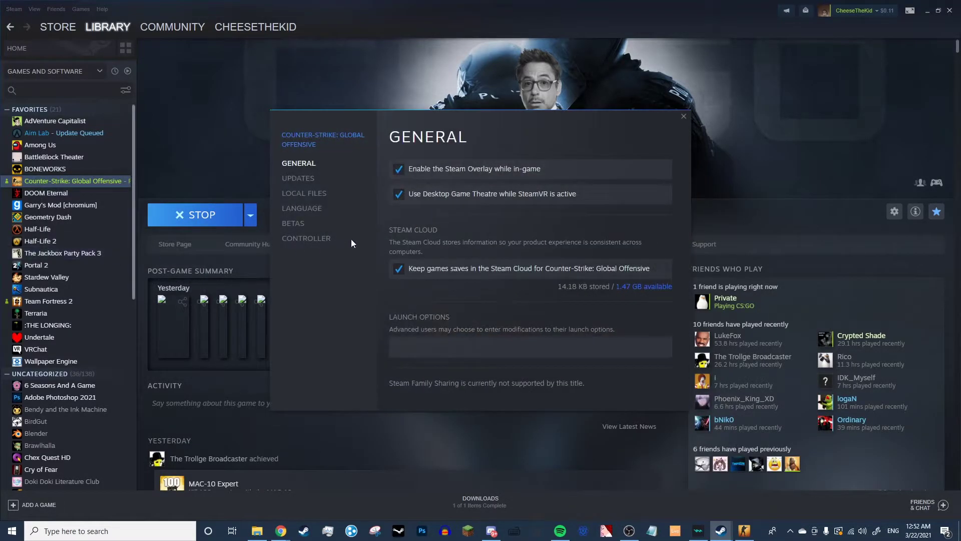
{"action": "left_click", "coordinate": [302, 194]}
{"action": "left_click", "coordinate": [600, 166]}
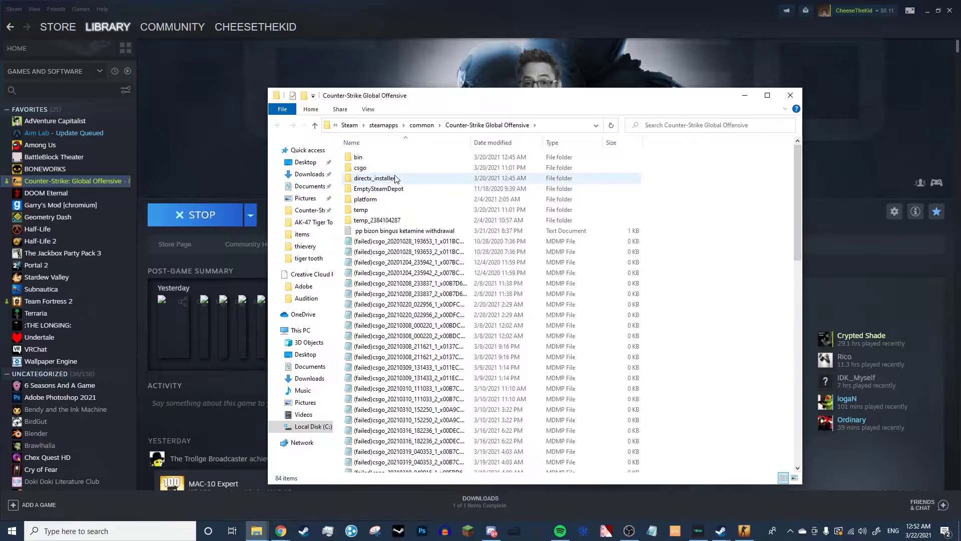
Go into csgo\scripts\items and select the three items_game files.
{"action": "double_click", "coordinate": [369, 168]}
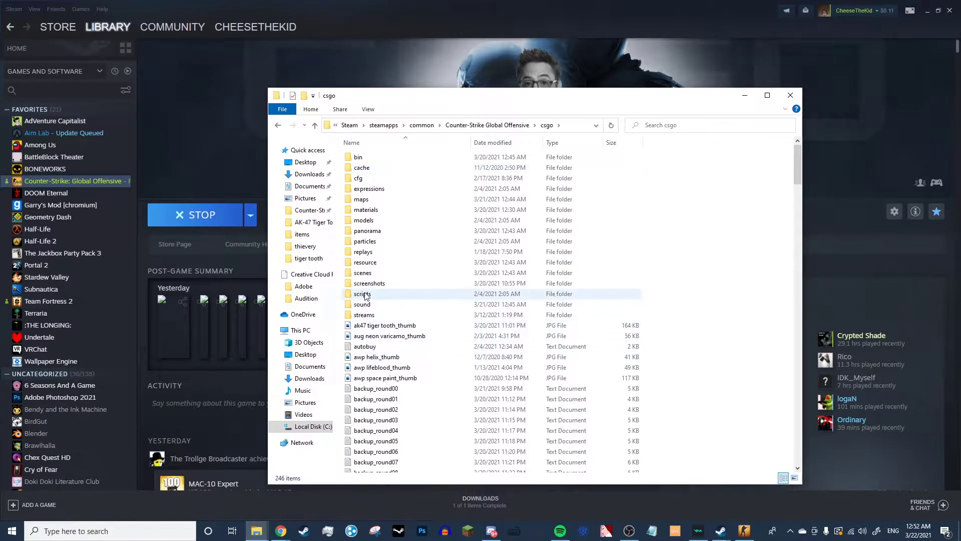
{"action": "double_click", "coordinate": [363, 295]}
{"action": "left_click", "coordinate": [362, 178]}
{"action": "double_click", "coordinate": [363, 179]}
{"action": "left_click_drag", "start_coordinate": [430, 241], "coordinate": [335, 150]}
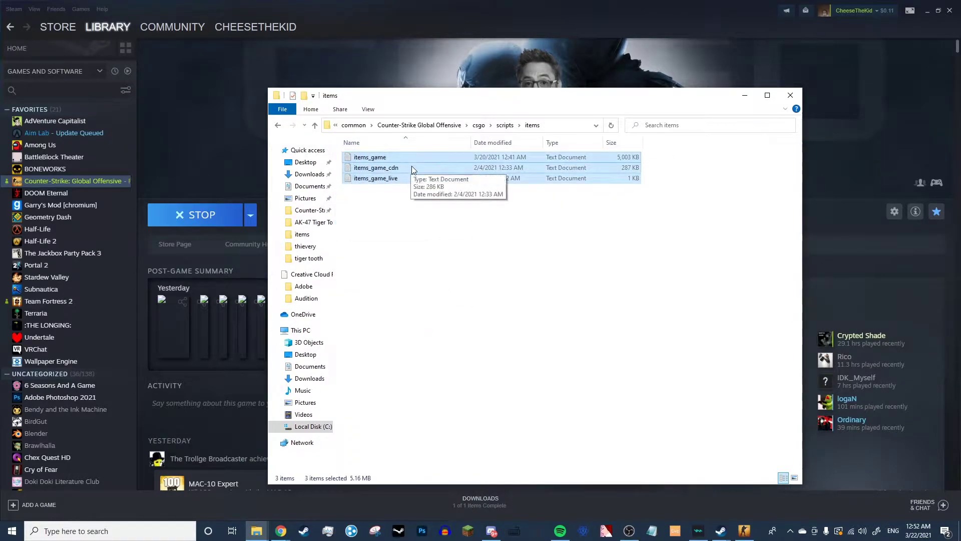
Minimize Steam and arrange the items and backup windows so both folders show.
{"action": "left_click", "coordinate": [928, 11]}
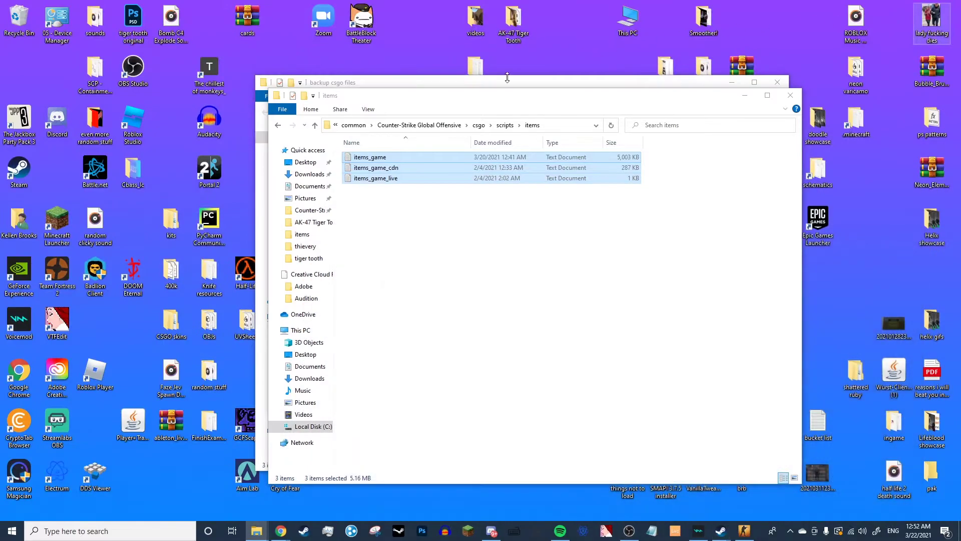
{"action": "left_click_drag", "start_coordinate": [492, 84], "coordinate": [509, 82]}
{"action": "left_click", "coordinate": [145, 158]}
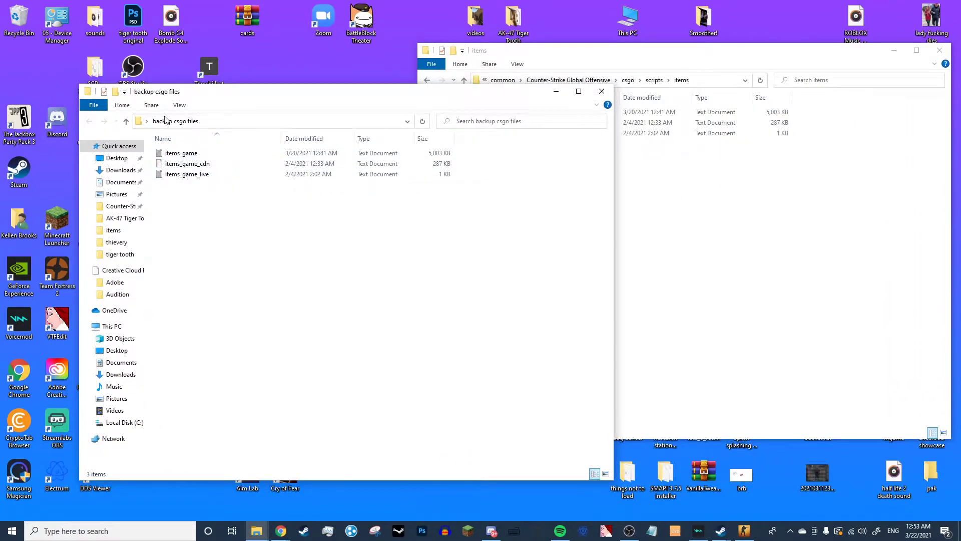
{"action": "left_click_drag", "start_coordinate": [276, 86], "coordinate": [258, 77]}
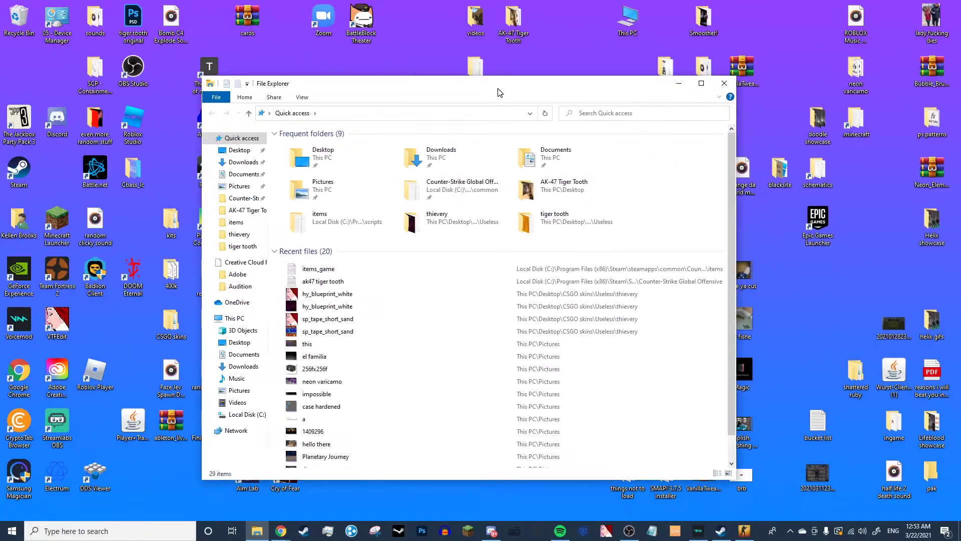
{"action": "left_click_drag", "start_coordinate": [498, 92], "coordinate": [566, 65]}
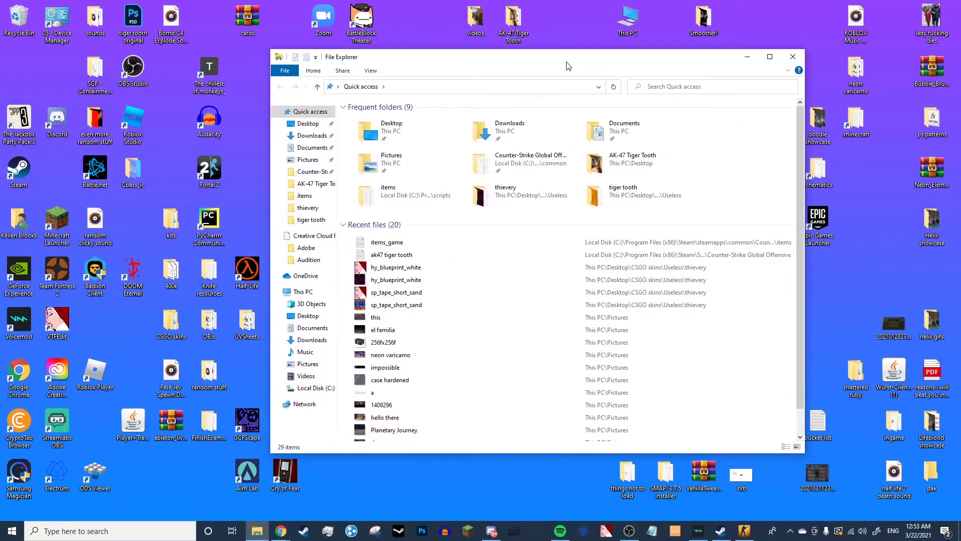
Navigate through csgo, materials, models, weapons and customization into the paints folder.
{"action": "left_click", "coordinate": [308, 172]}
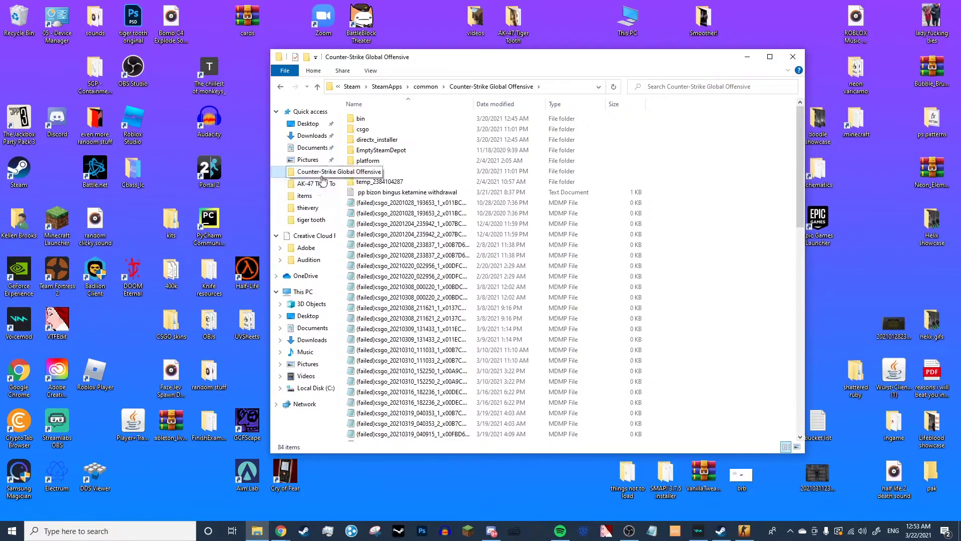
{"action": "double_click", "coordinate": [363, 130]}
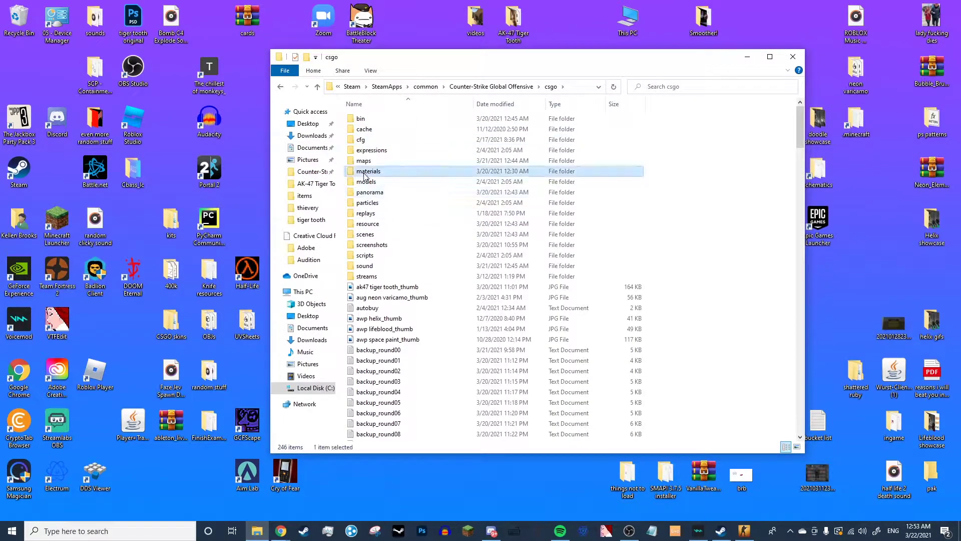
{"action": "double_click", "coordinate": [365, 171]}
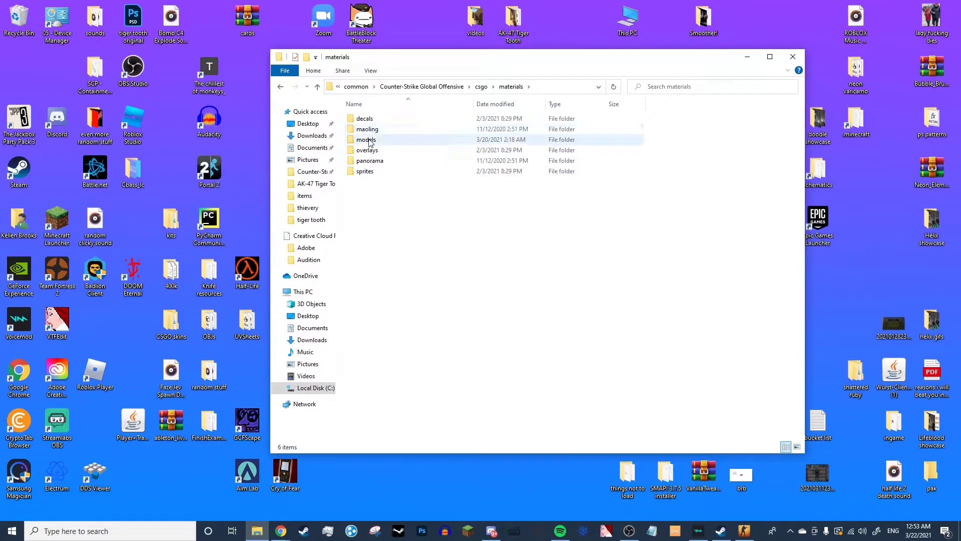
{"action": "double_click", "coordinate": [369, 140]}
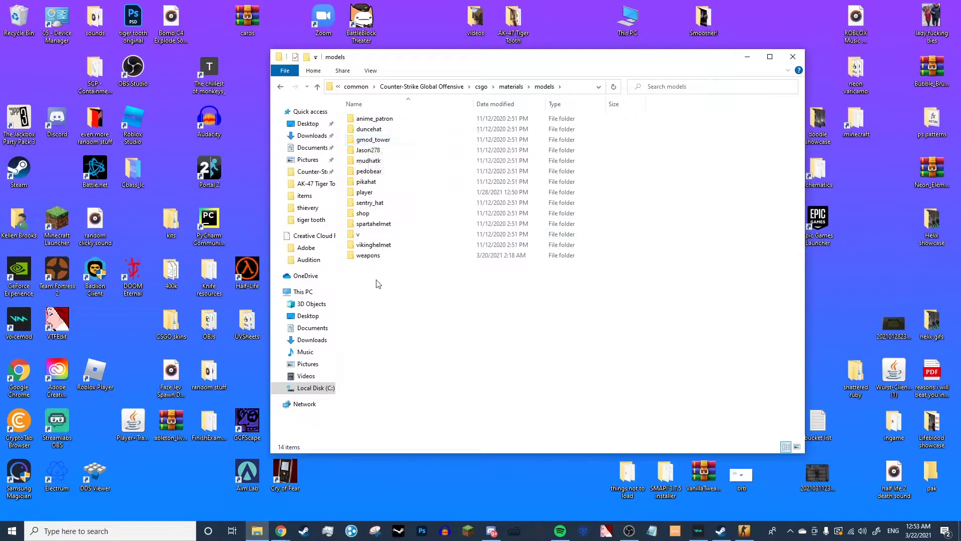
{"action": "left_click_drag", "start_coordinate": [345, 257], "coordinate": [354, 283]}
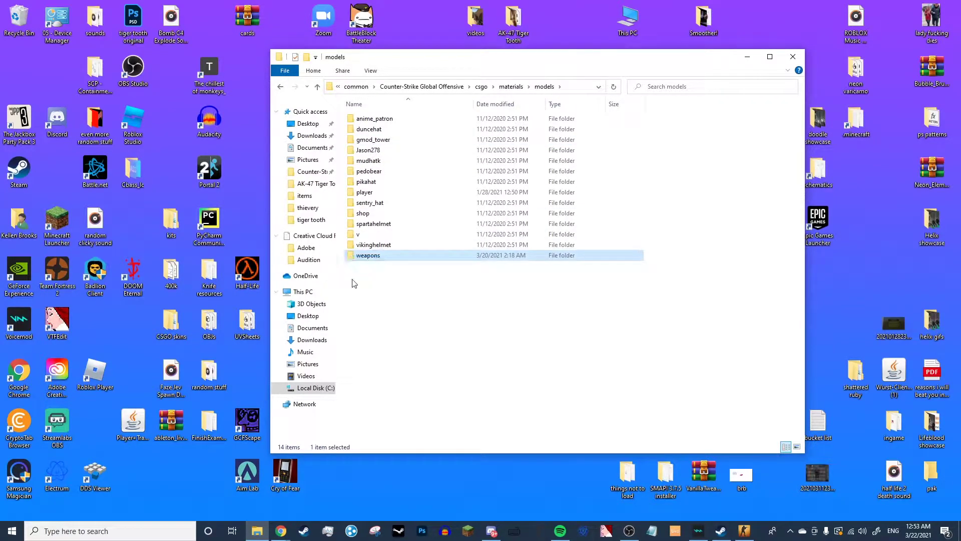
{"action": "double_click", "coordinate": [377, 258]}
{"action": "double_click", "coordinate": [387, 124]}
{"action": "double_click", "coordinate": [386, 124]}
{"action": "left_click", "coordinate": [386, 124]}
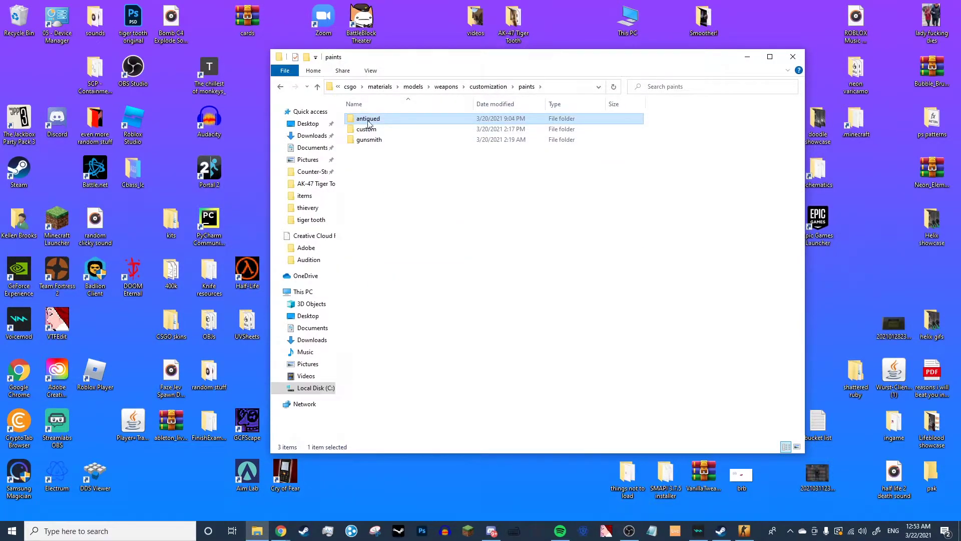
{"action": "left_click_drag", "start_coordinate": [384, 172], "coordinate": [350, 123]}
{"action": "left_click", "coordinate": [350, 124]}
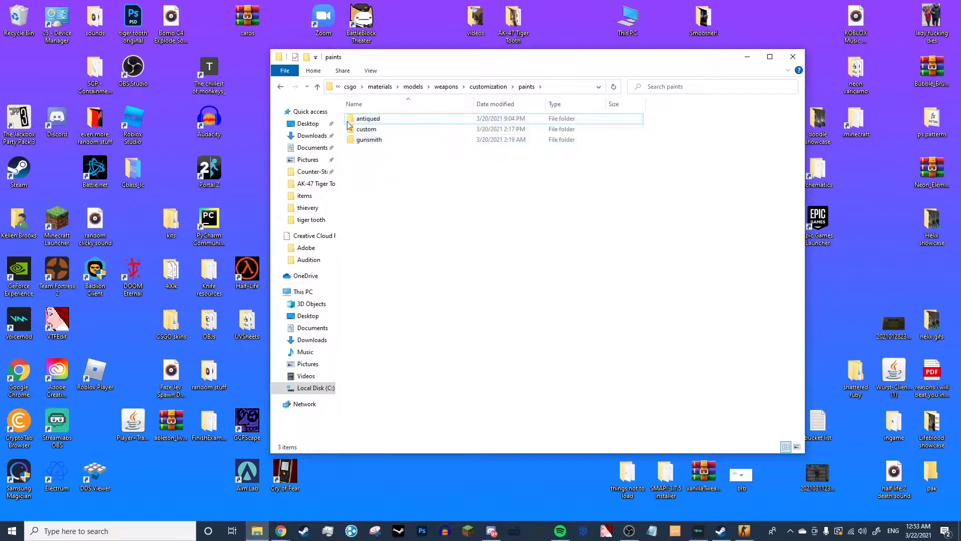
Go back up to models and return through weapons and customization to paints.
{"action": "left_click", "coordinate": [317, 88]}
{"action": "left_click", "coordinate": [317, 88]}
{"action": "left_click", "coordinate": [318, 88]}
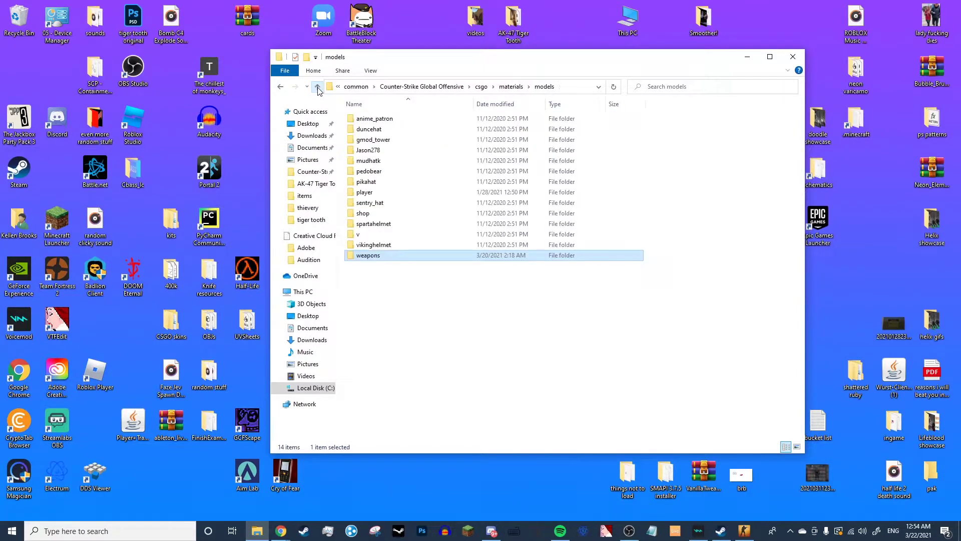
{"action": "left_click", "coordinate": [429, 351]}
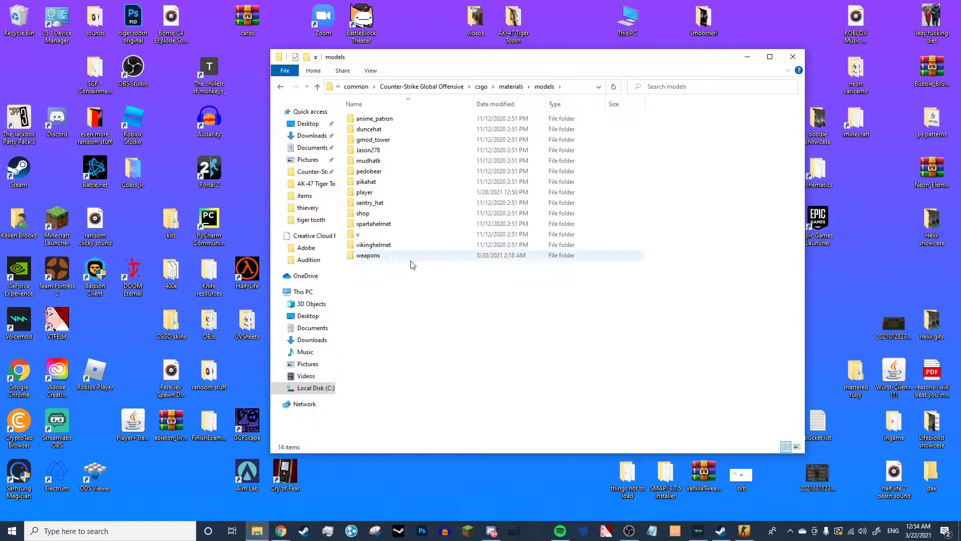
{"action": "double_click", "coordinate": [354, 257]}
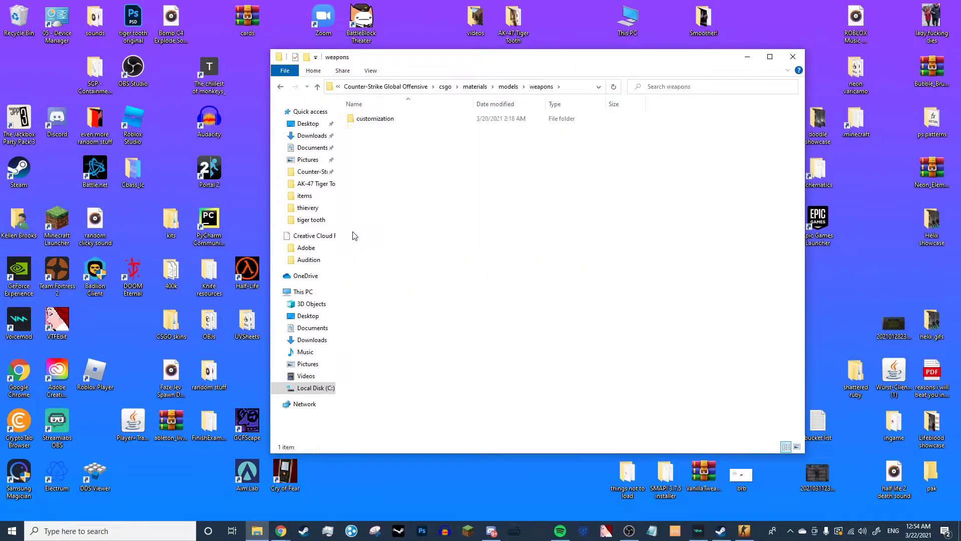
{"action": "double_click", "coordinate": [378, 122]}
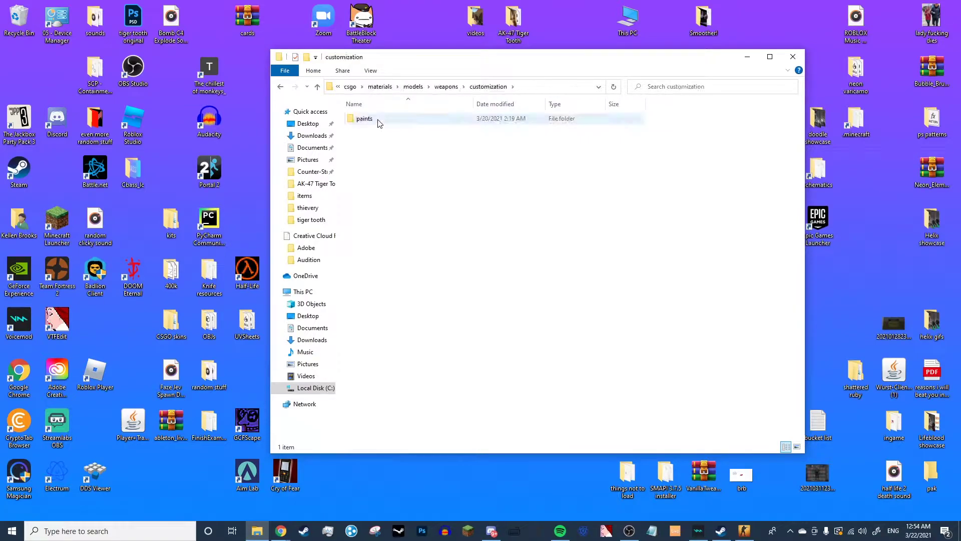
{"action": "double_click", "coordinate": [370, 119]}
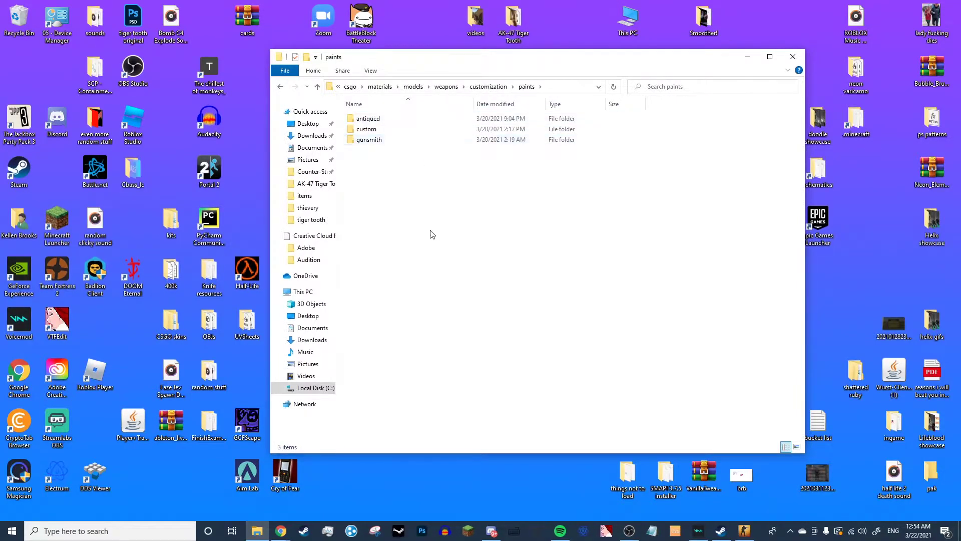
{"action": "left_click_drag", "start_coordinate": [364, 160], "coordinate": [341, 120]}
{"action": "left_click", "coordinate": [404, 168]}
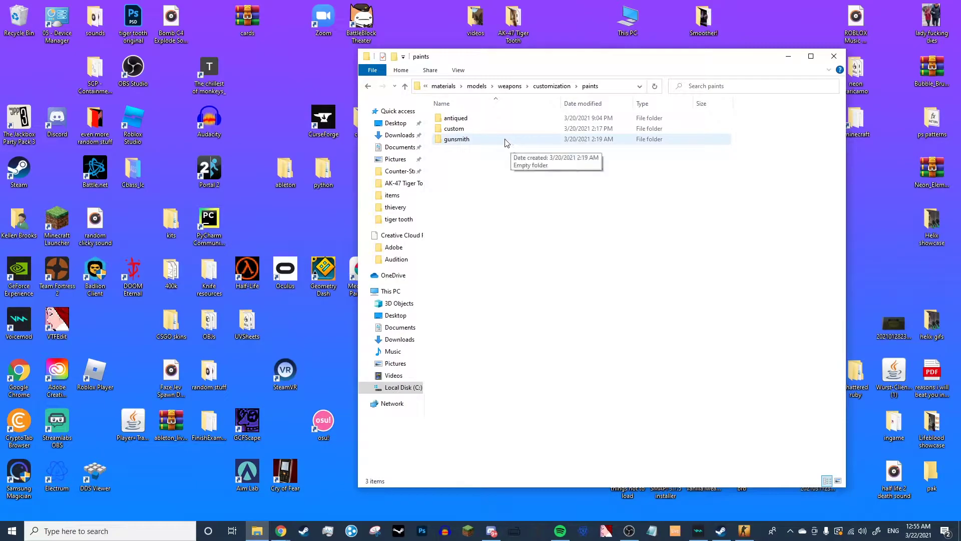
Open the antiqued folder and select its five texture files.
{"action": "left_click", "coordinate": [452, 120]}
{"action": "double_click", "coordinate": [452, 120]}
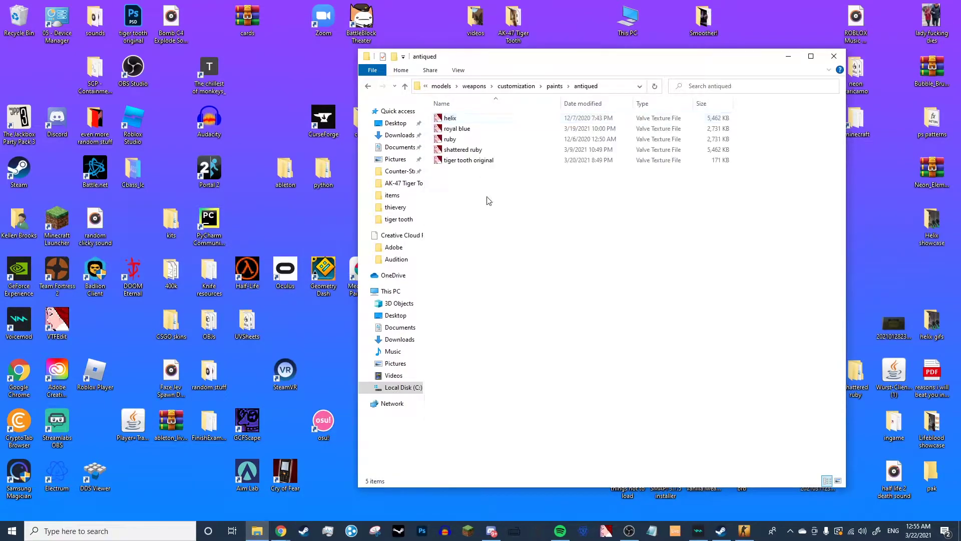
{"action": "left_click_drag", "start_coordinate": [485, 193], "coordinate": [443, 114]}
{"action": "left_click", "coordinate": [479, 181]}
{"action": "left_click_drag", "start_coordinate": [764, 130], "coordinate": [747, 179]}
Look into the gunsmith folder, then return to the antiqued folder.
{"action": "left_click", "coordinate": [405, 86]}
{"action": "double_click", "coordinate": [463, 139]}
{"action": "left_click", "coordinate": [403, 86]}
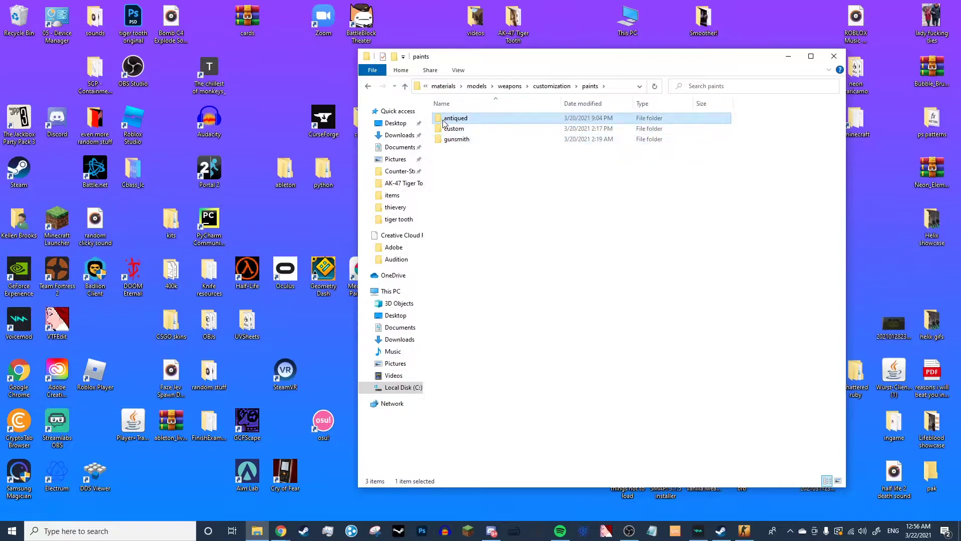
{"action": "double_click", "coordinate": [450, 118]}
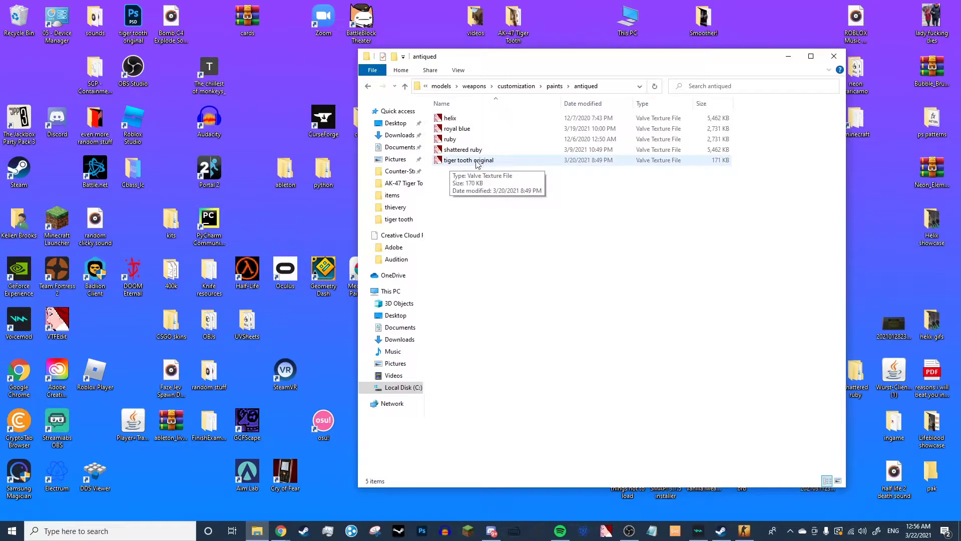
{"action": "left_click", "coordinate": [406, 86]}
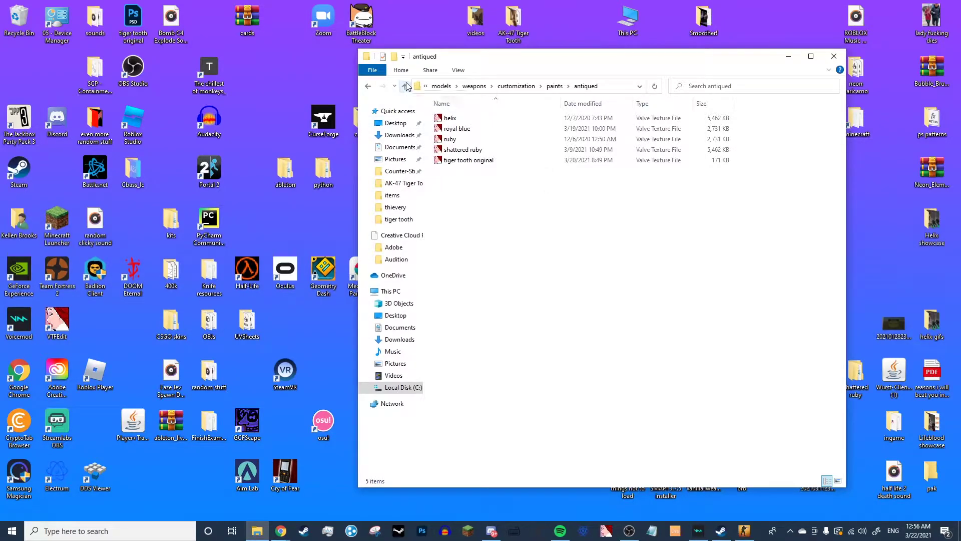
{"action": "double_click", "coordinate": [463, 120]}
Climb back up to the Counter-Strike Global Offensive folder and open 'ak47 tiger tooth'.
{"action": "left_click_drag", "start_coordinate": [654, 60], "coordinate": [374, 62]}
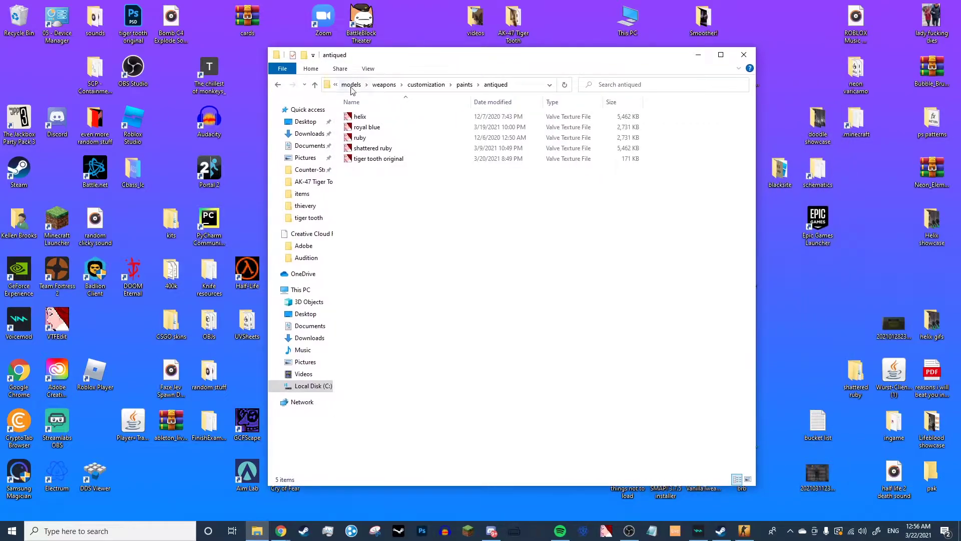
{"action": "left_click", "coordinate": [315, 85]}
{"action": "left_click", "coordinate": [315, 85]}
{"action": "left_click", "coordinate": [315, 85]}
{"action": "left_click", "coordinate": [315, 85]}
{"action": "left_click", "coordinate": [315, 85]}
{"action": "left_click", "coordinate": [315, 85]}
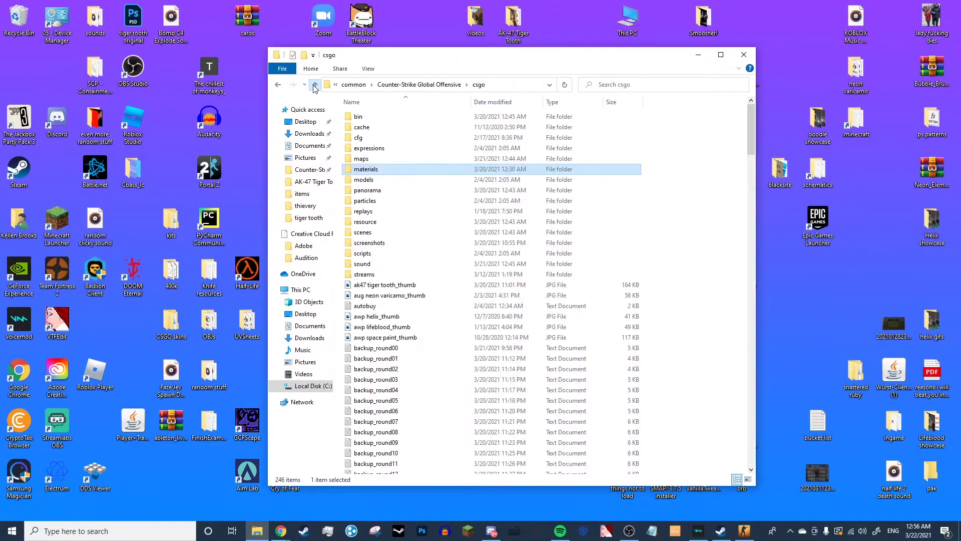
{"action": "left_click", "coordinate": [315, 86]}
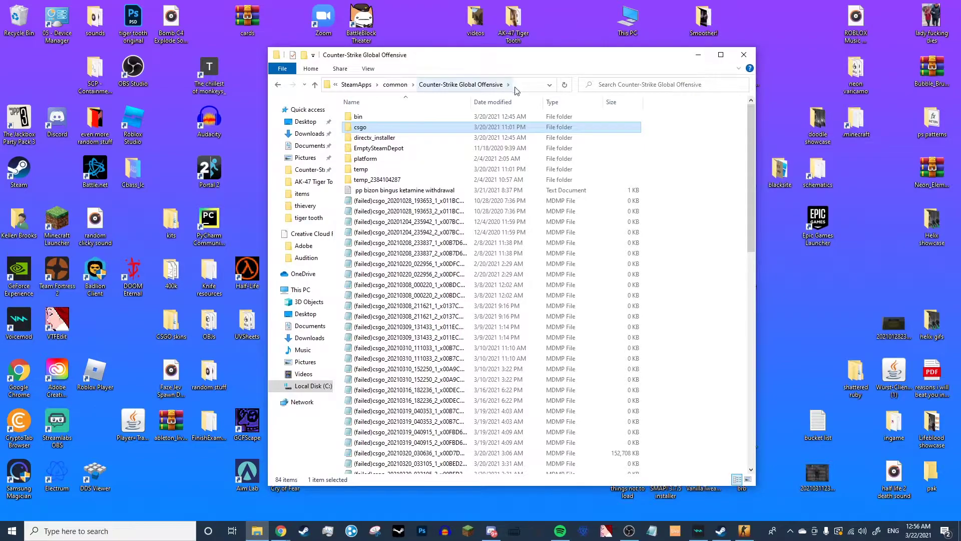
{"action": "scroll", "coordinate": [533, 162], "scroll_direction": "down", "scroll_amount": 16}
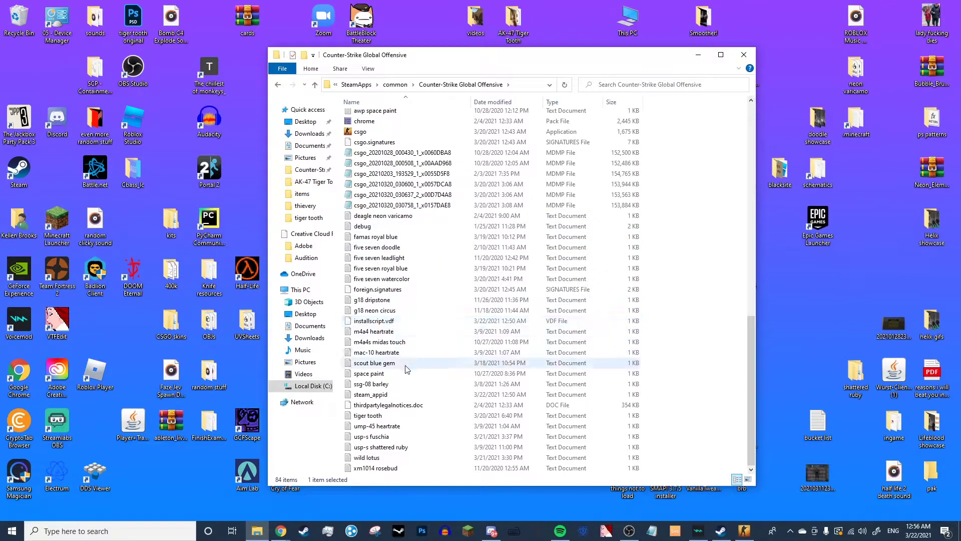
{"action": "scroll", "coordinate": [389, 449], "scroll_direction": "up", "scroll_amount": 4}
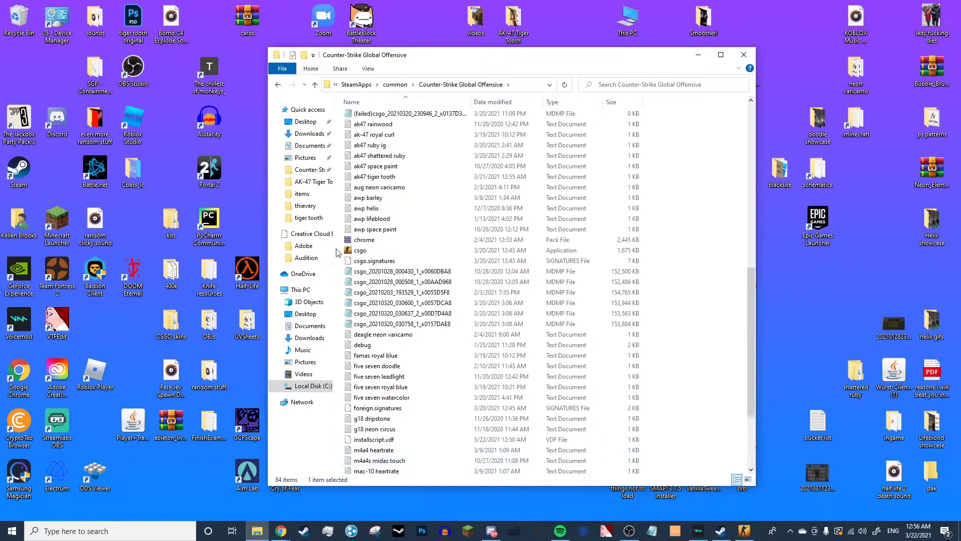
{"action": "double_click", "coordinate": [371, 177]}
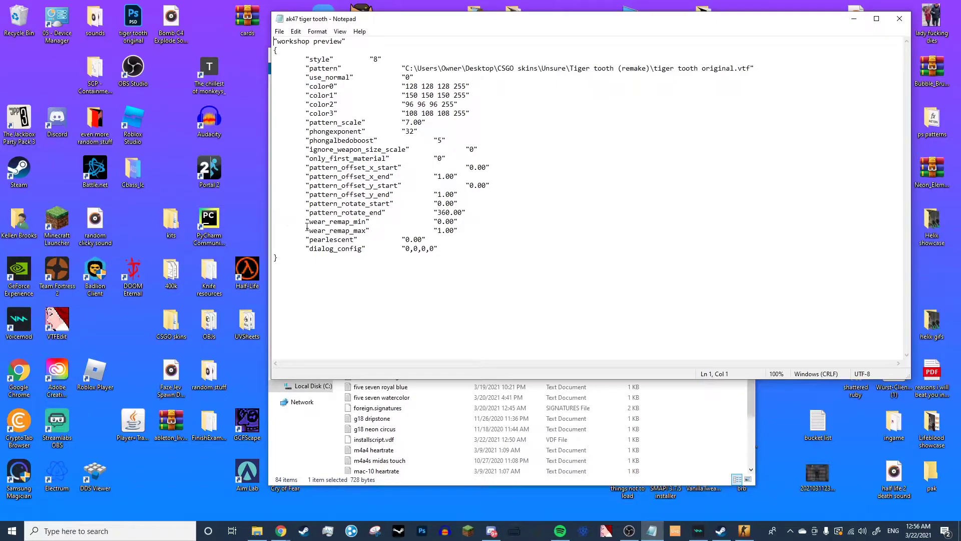
Select the style through wear_remap_max lines, then reopen the Counter-Strike Global Offensive folder.
{"action": "left_click_drag", "start_coordinate": [305, 228], "coordinate": [368, 231]}
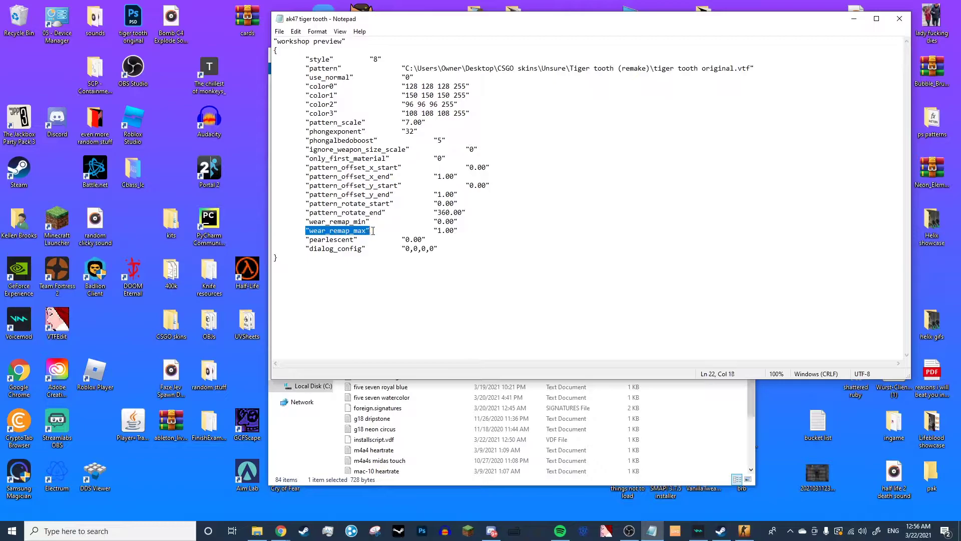
{"action": "left_click_drag", "start_coordinate": [306, 59], "coordinate": [326, 59]}
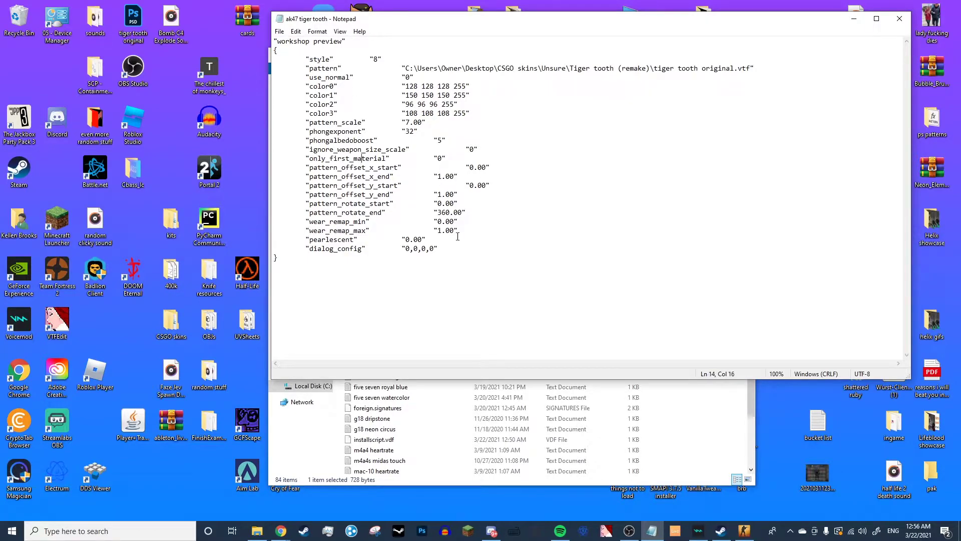
{"action": "left_click_drag", "start_coordinate": [450, 259], "coordinate": [285, 239]}
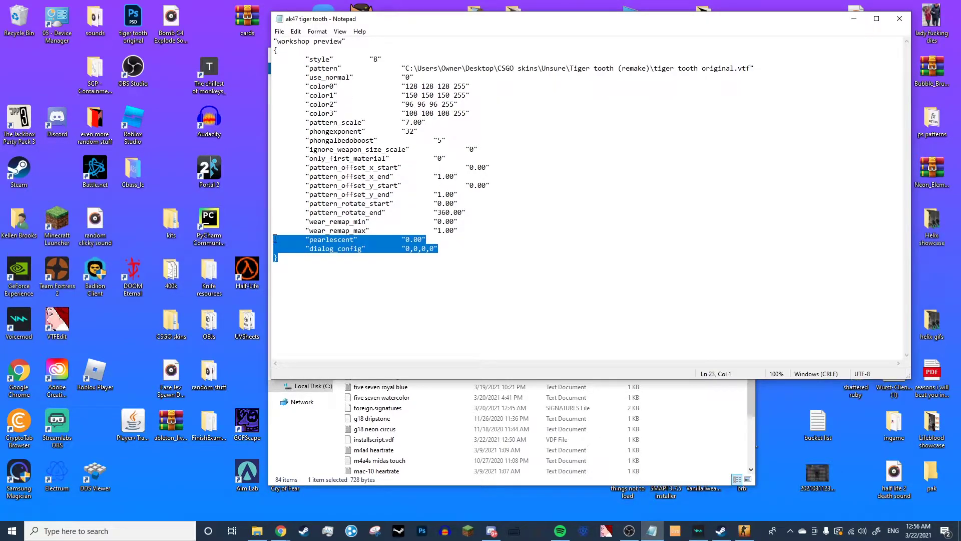
{"action": "left_click", "coordinate": [327, 240]}
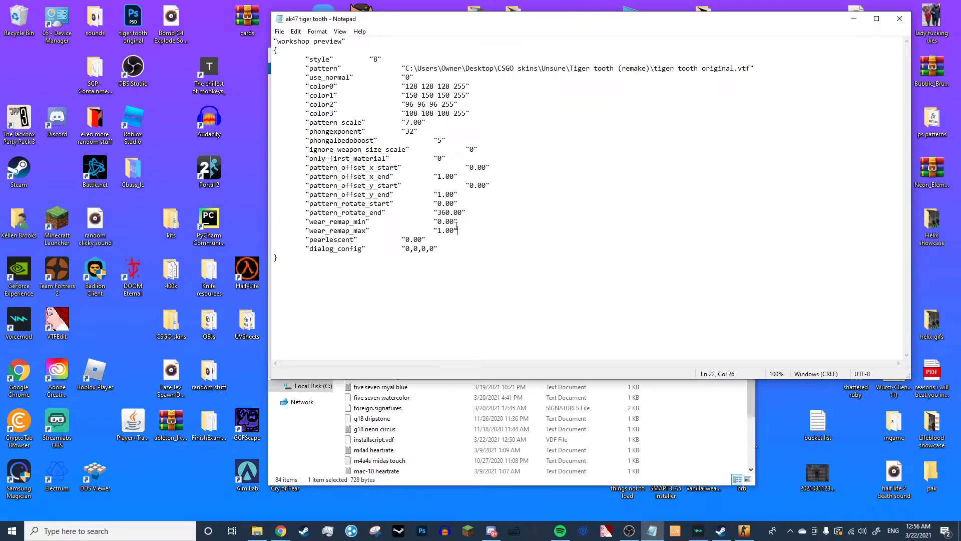
{"action": "left_click_drag", "start_coordinate": [458, 231], "coordinate": [198, 63]}
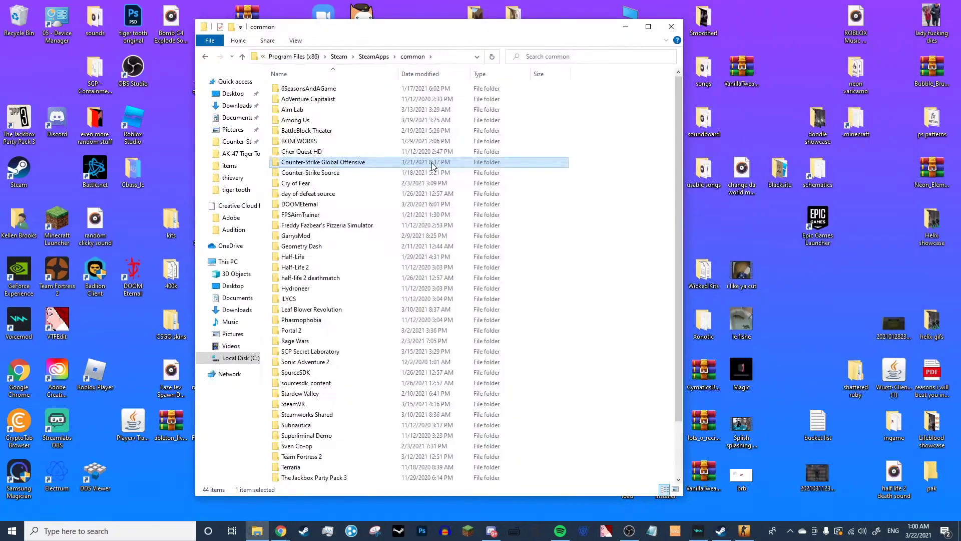
{"action": "double_click", "coordinate": [310, 161]}
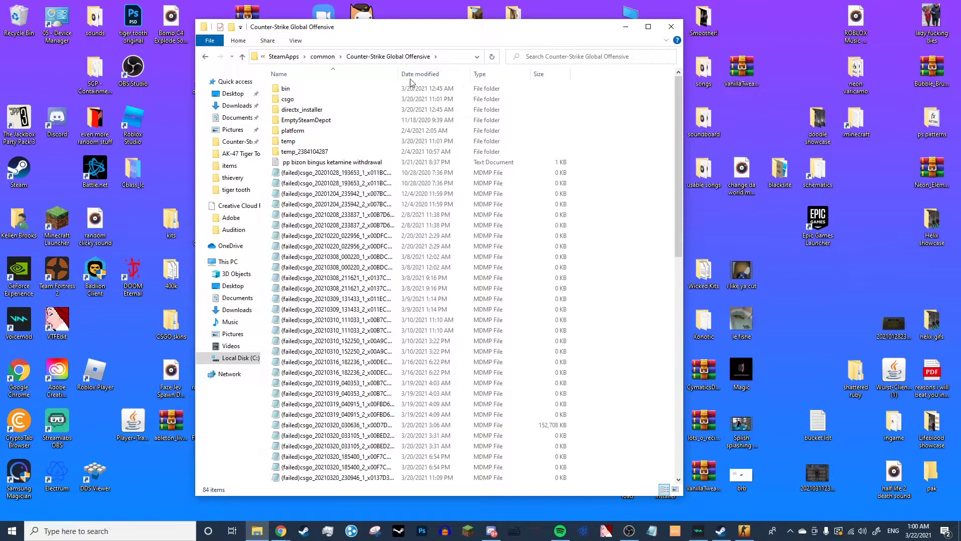
Open items_game in Notepad from csgo\scripts\items.
{"action": "double_click", "coordinate": [285, 101]}
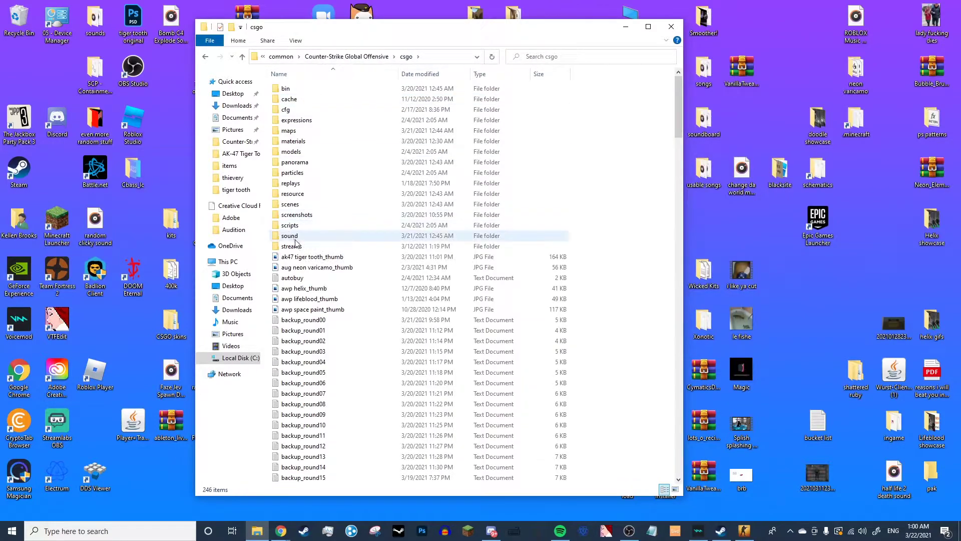
{"action": "double_click", "coordinate": [289, 226]}
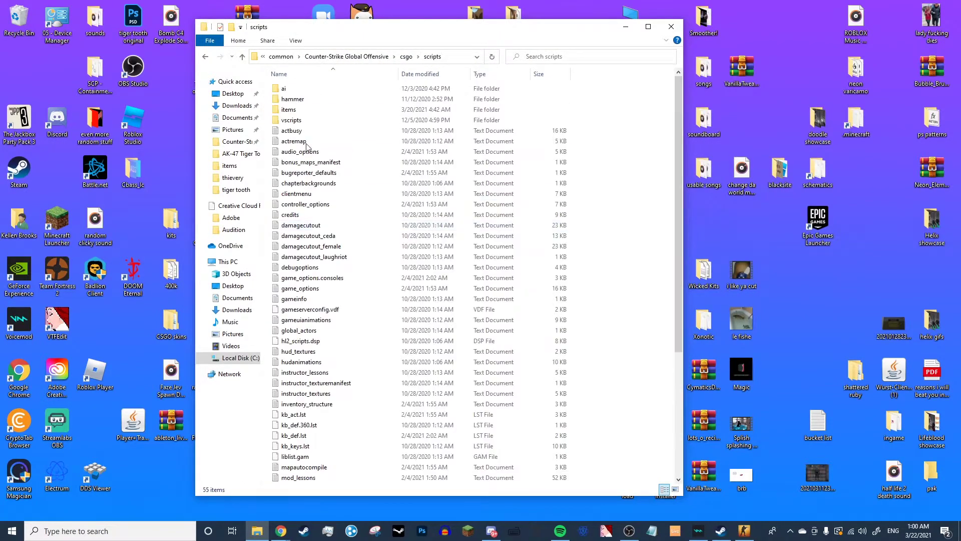
{"action": "double_click", "coordinate": [288, 109]}
{"action": "double_click", "coordinate": [293, 90]}
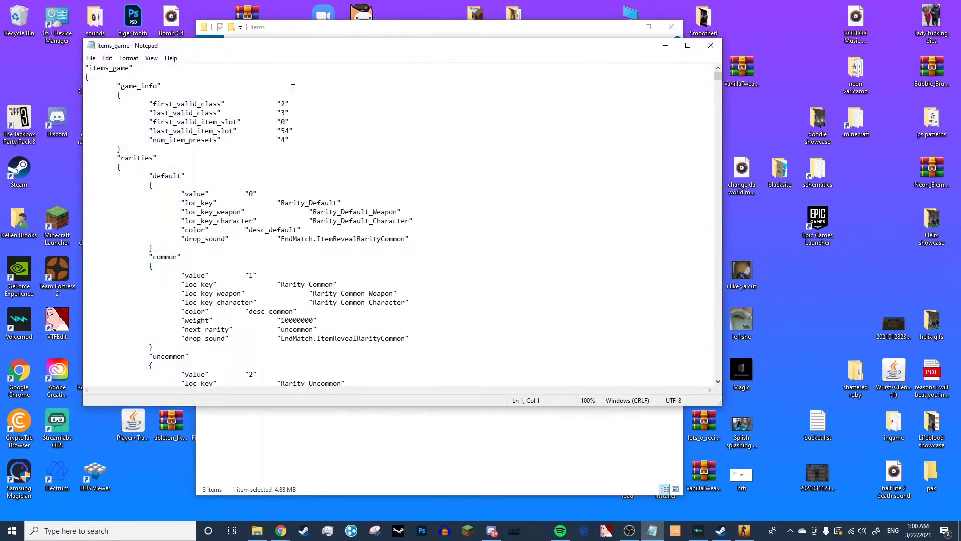
{"action": "left_click_drag", "start_coordinate": [338, 52], "coordinate": [371, 35]}
{"action": "scroll", "coordinate": [332, 137], "scroll_direction": "down", "scroll_amount": 4}
{"action": "scroll", "coordinate": [333, 140], "scroll_direction": "up", "scroll_amount": 4}
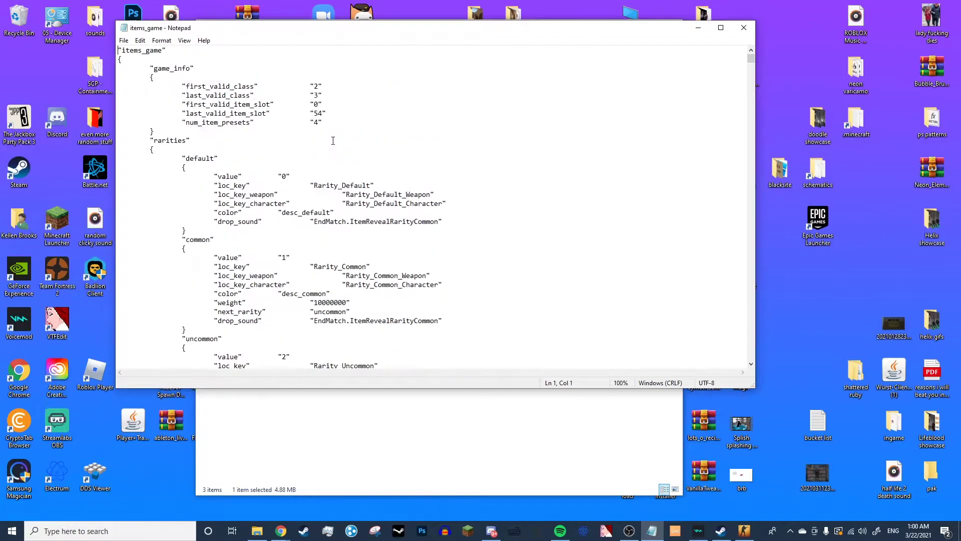
Search for cu_ak47_aztec until the paint kit 836 entry shows, then dismiss Find.
{"action": "key", "text": "ctrl+f"}
{"action": "left_click_drag", "start_coordinate": [241, 111], "coordinate": [630, 57]}
{"action": "left_click", "coordinate": [638, 77]}
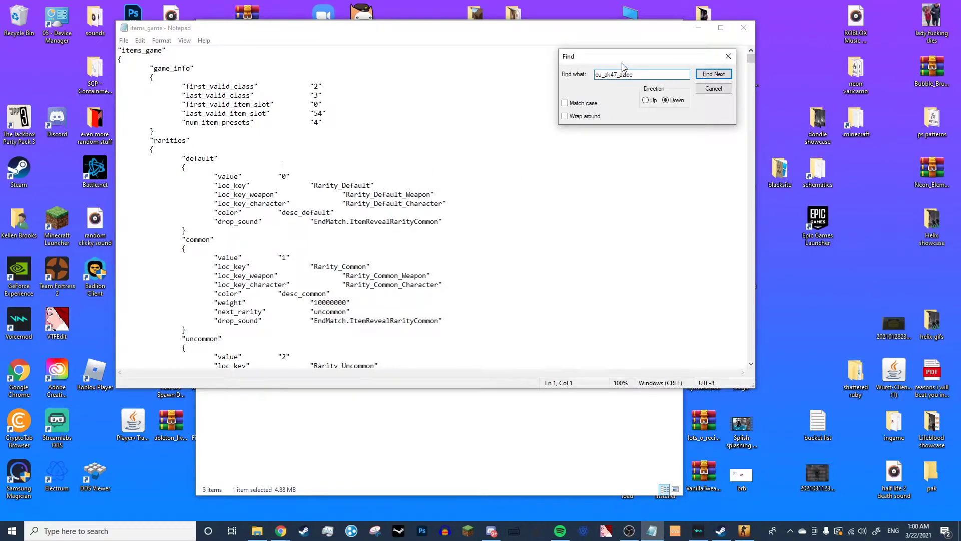
{"action": "left_click_drag", "start_coordinate": [617, 60], "coordinate": [575, 41]}
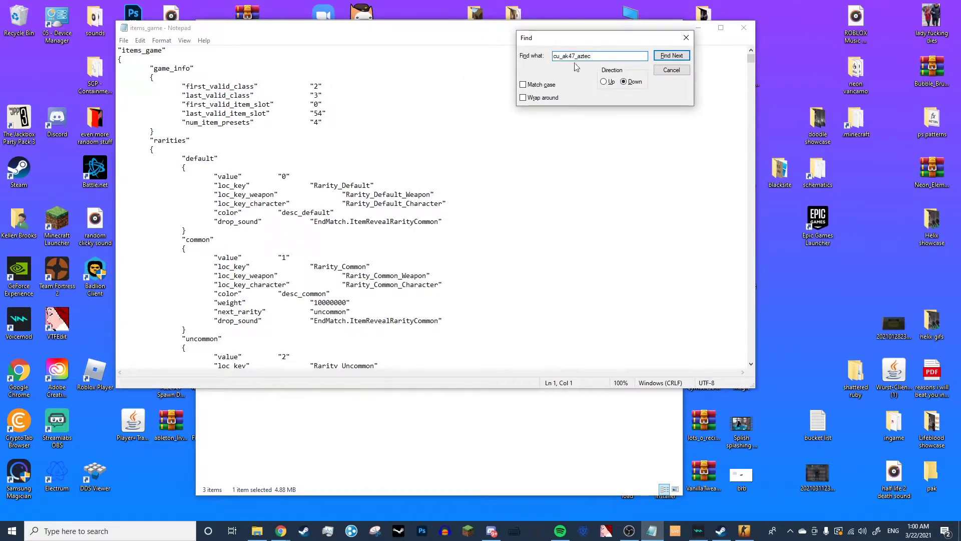
{"action": "left_click", "coordinate": [659, 56]}
{"action": "left_click", "coordinate": [659, 56]}
{"action": "left_click", "coordinate": [659, 56]}
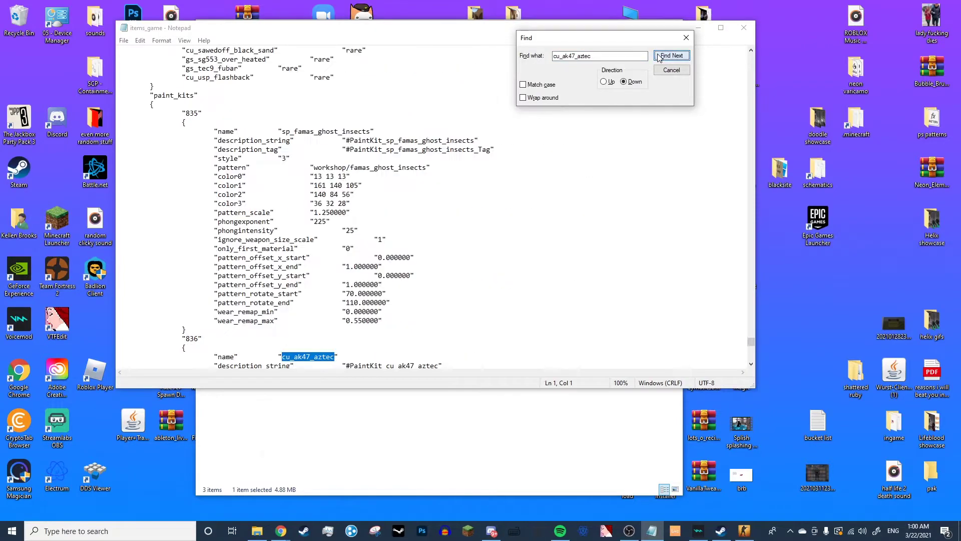
{"action": "scroll", "coordinate": [368, 268], "scroll_direction": "down", "scroll_amount": 9}
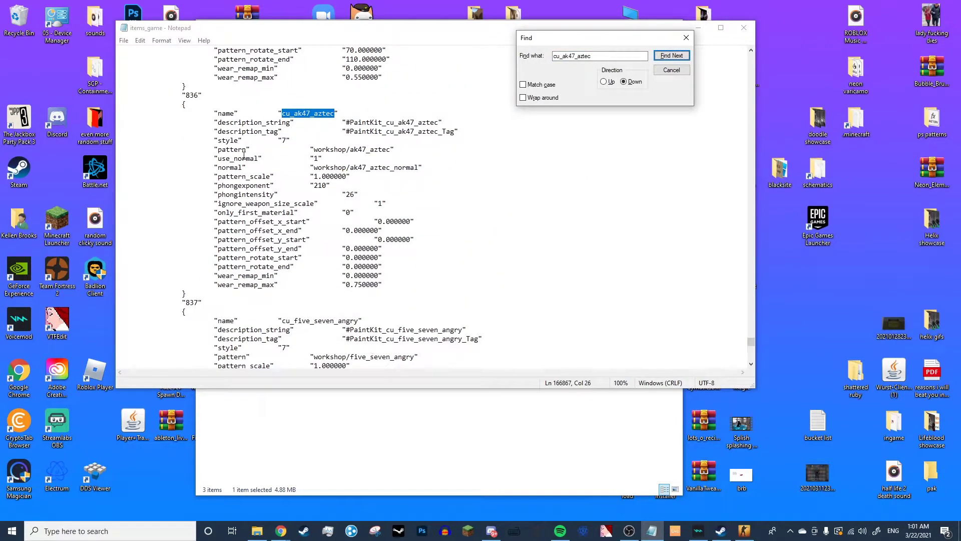
{"action": "left_click", "coordinate": [671, 70]}
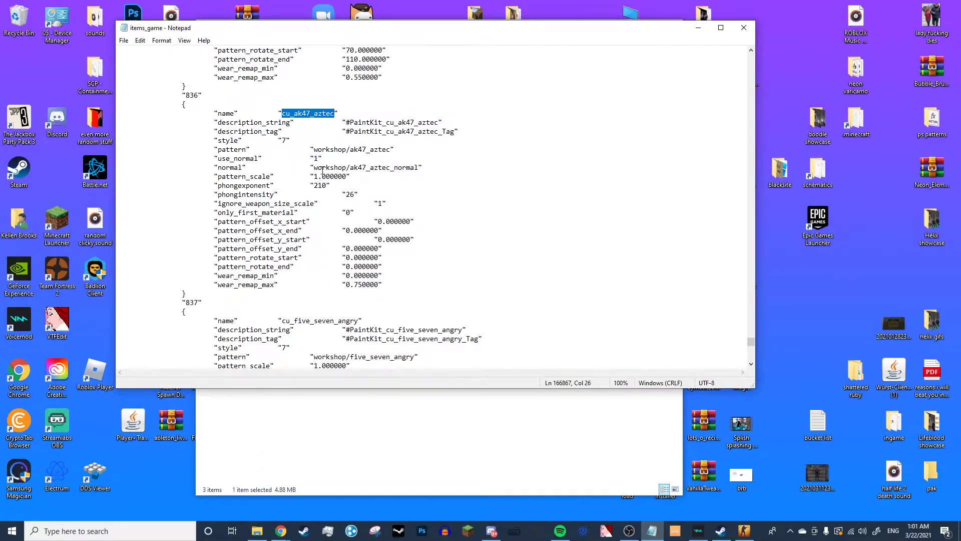
Open the 'ak47 tiger tooth' file from the Counter-Strike Global Offensive folder.
{"action": "key", "text": "alt+Tab"}
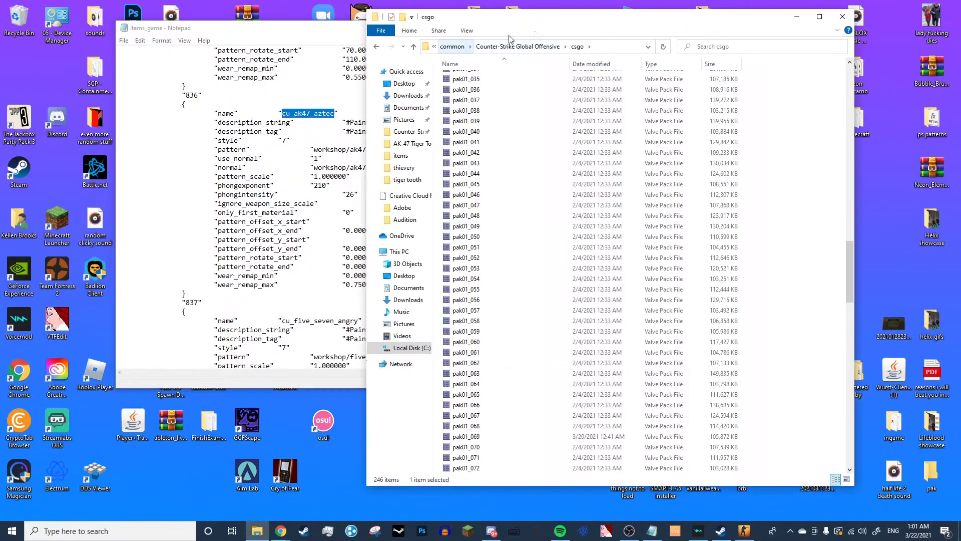
{"action": "left_click", "coordinate": [413, 48]}
{"action": "scroll", "coordinate": [525, 214], "scroll_direction": "down", "scroll_amount": 5}
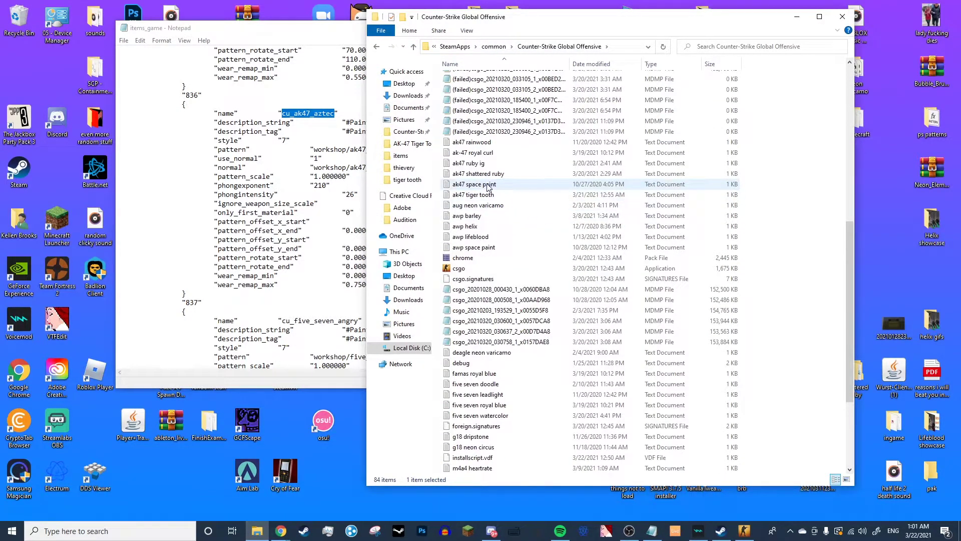
{"action": "double_click", "coordinate": [469, 195]}
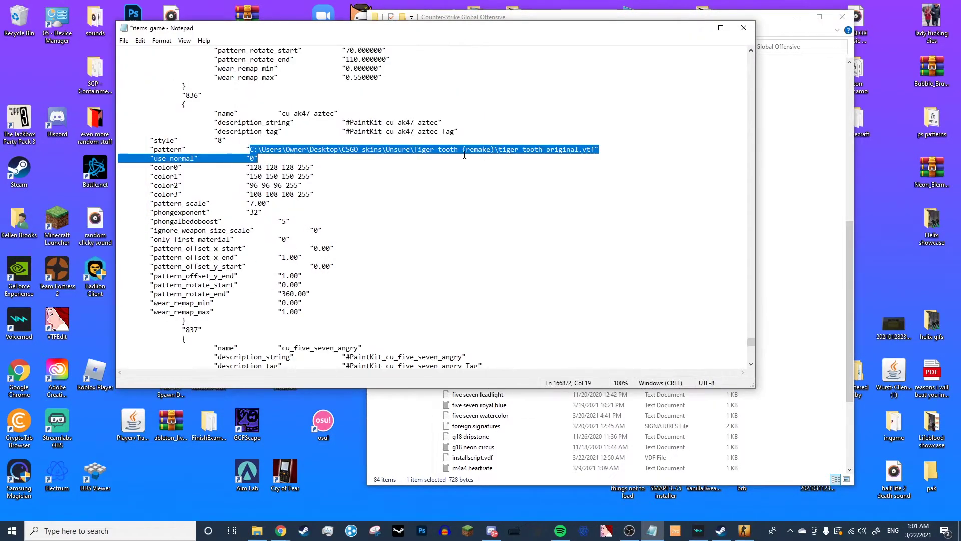
Trim paint kit 836's pattern path to 'tiger tooth original', then close and save items_game.
{"action": "left_click", "coordinate": [240, 160]}
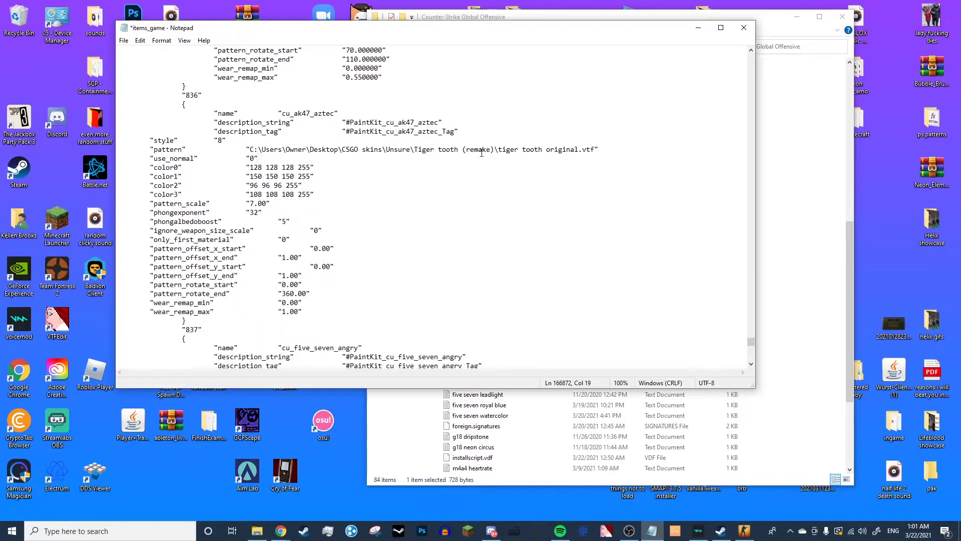
{"action": "left_click_drag", "start_coordinate": [500, 151], "coordinate": [246, 151]}
{"action": "key", "text": "BackSpace"}
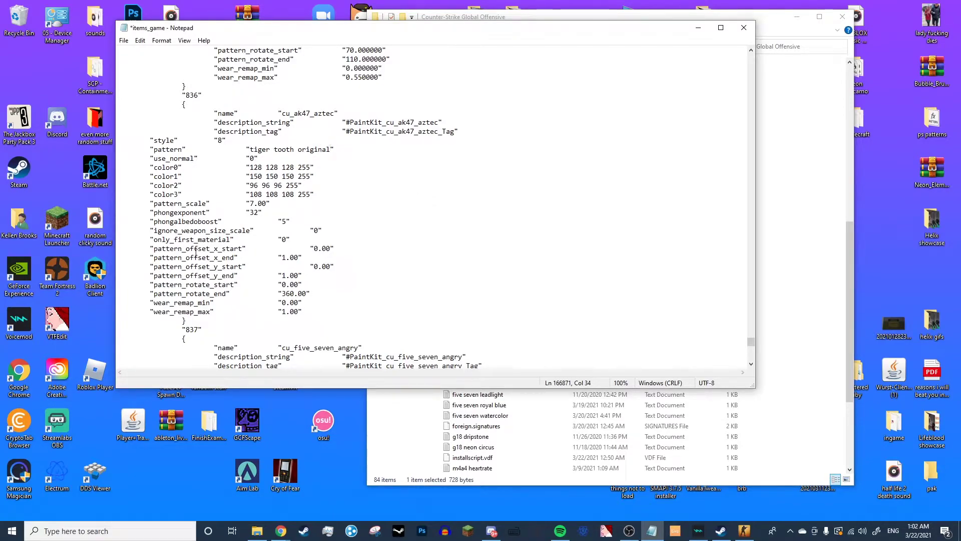
{"action": "left_click", "coordinate": [743, 27]}
Save the edited items_game, close the game folder, and relaunch CS:GO from its desktop shortcut.
{"action": "left_click", "coordinate": [452, 286]}
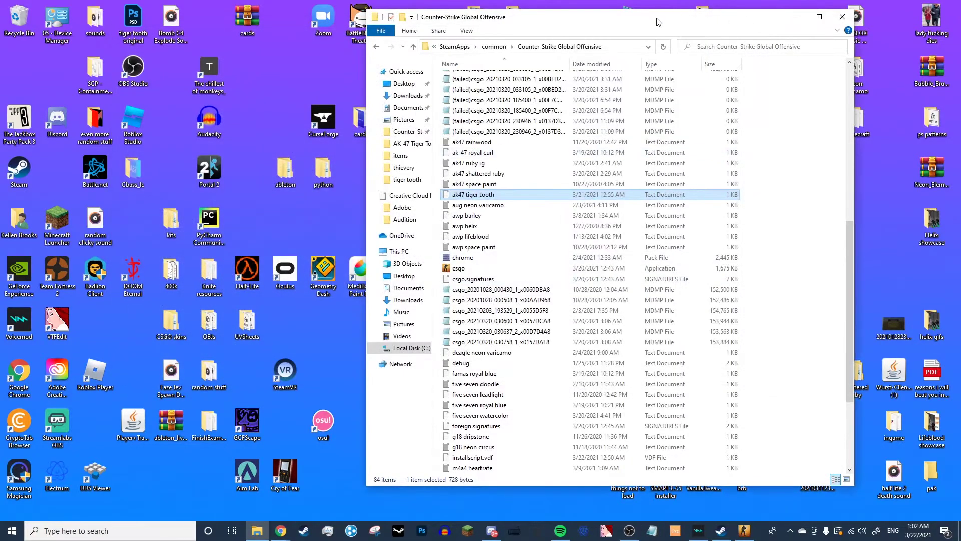
{"action": "left_click", "coordinate": [662, 15]}
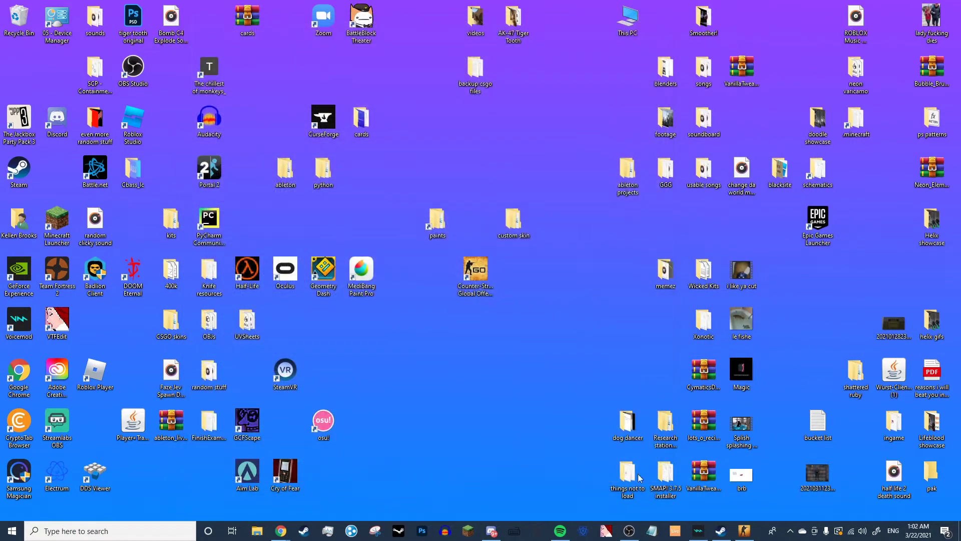
{"action": "left_click", "coordinate": [744, 531]}
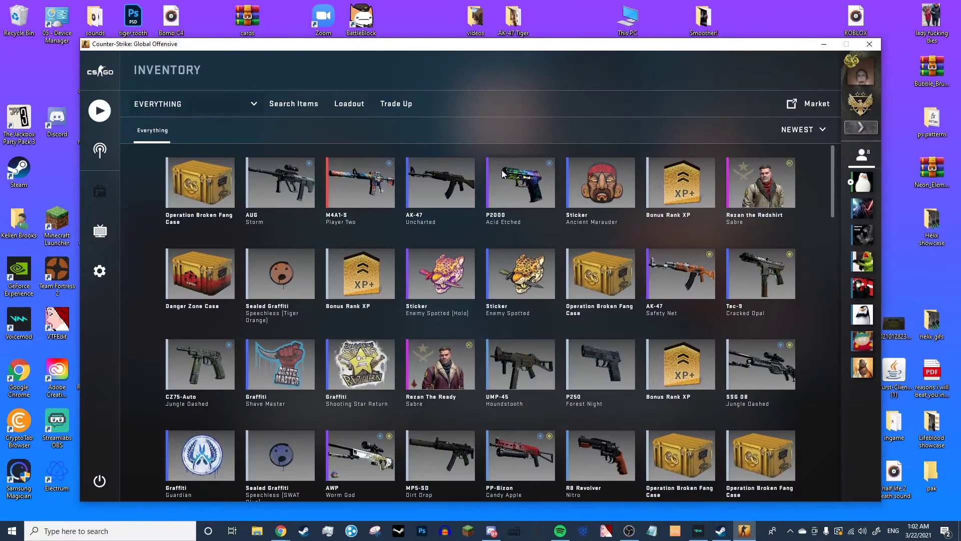
{"action": "left_click", "coordinate": [824, 44]}
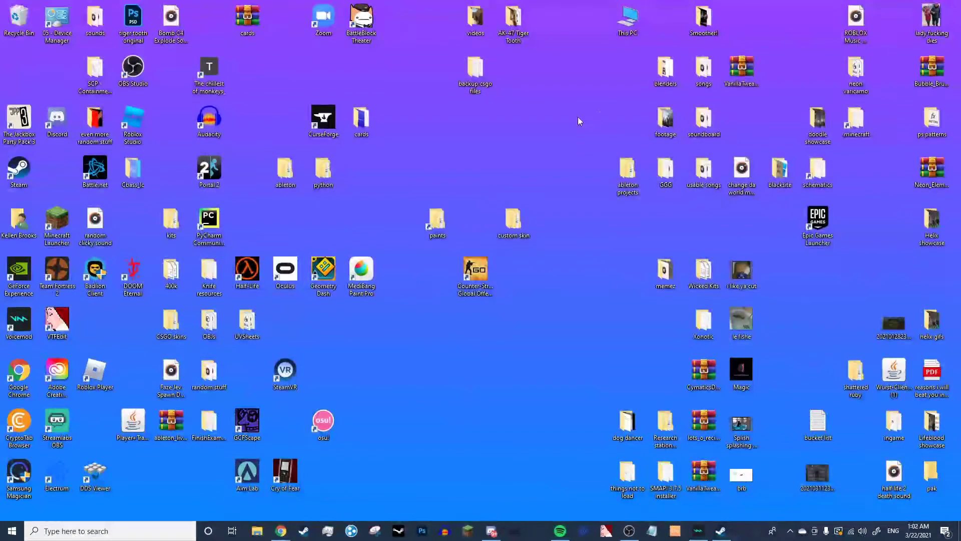
{"action": "double_click", "coordinate": [482, 280]}
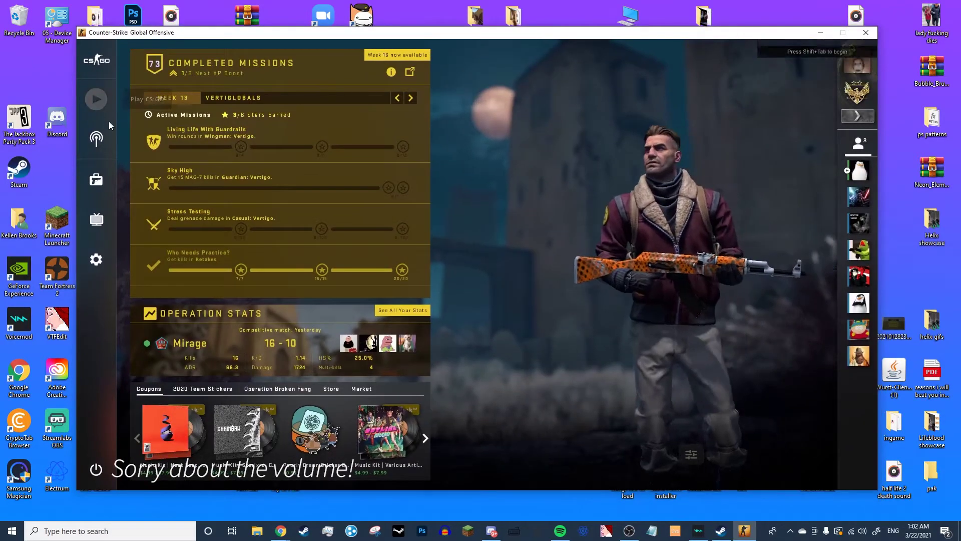
Inspect the AK-47 Uncharted from the inventory, rotating it to view different sides.
{"action": "left_click", "coordinate": [98, 179]}
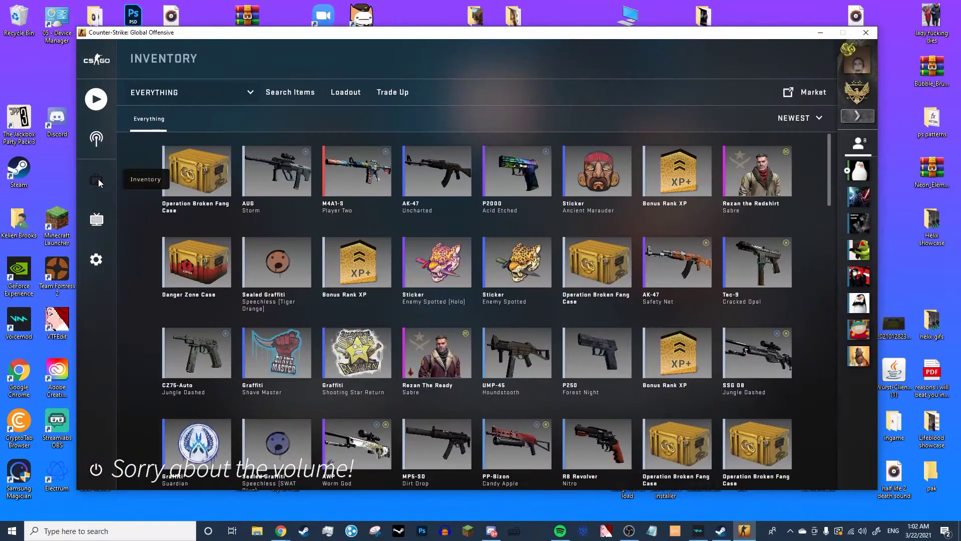
{"action": "right_click", "coordinate": [491, 161]}
{"action": "left_click", "coordinate": [501, 164]}
{"action": "left_click_drag", "start_coordinate": [679, 259], "coordinate": [573, 247]}
{"action": "left_click", "coordinate": [659, 472]}
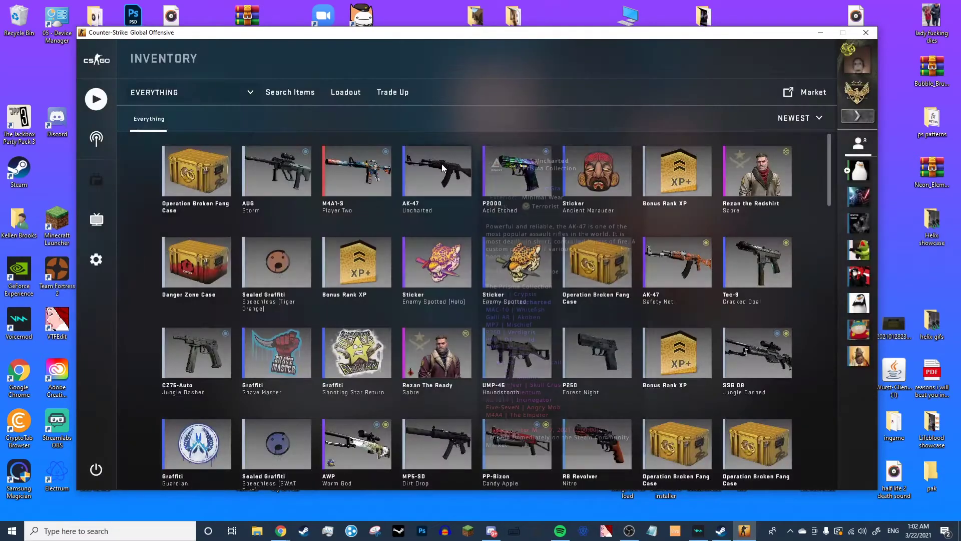
Equip the AK-47 Uncharted and inspect the equipped rifle again.
{"action": "right_click", "coordinate": [442, 190]}
{"action": "left_click", "coordinate": [488, 193]}
{"action": "right_click", "coordinate": [488, 196]}
{"action": "left_click", "coordinate": [506, 190]}
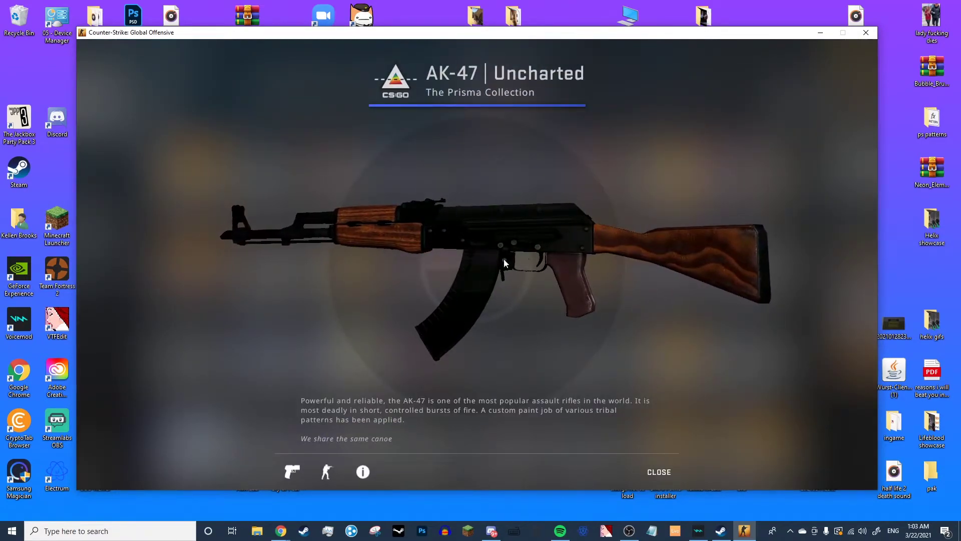
Close the inspect view and start a Practice With Bots Deathmatch on Dust II.
{"action": "left_click", "coordinate": [659, 466]}
{"action": "left_click", "coordinate": [95, 101]}
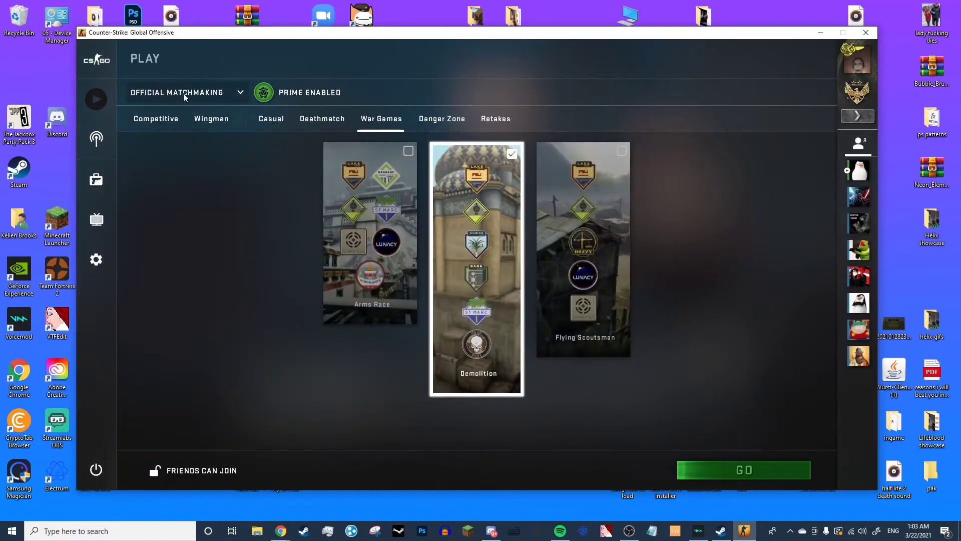
{"action": "left_click", "coordinate": [183, 93]}
{"action": "left_click", "coordinate": [164, 133]}
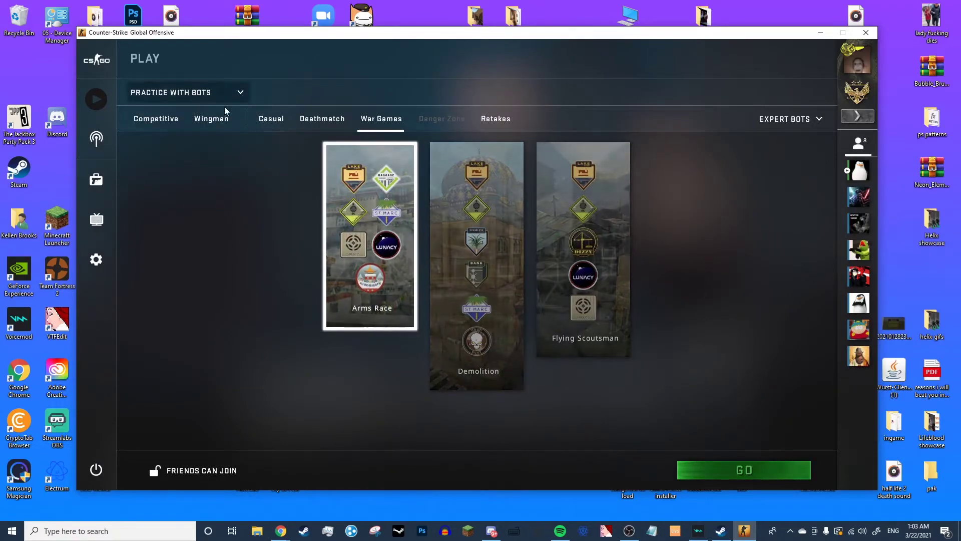
{"action": "left_click", "coordinate": [317, 119]}
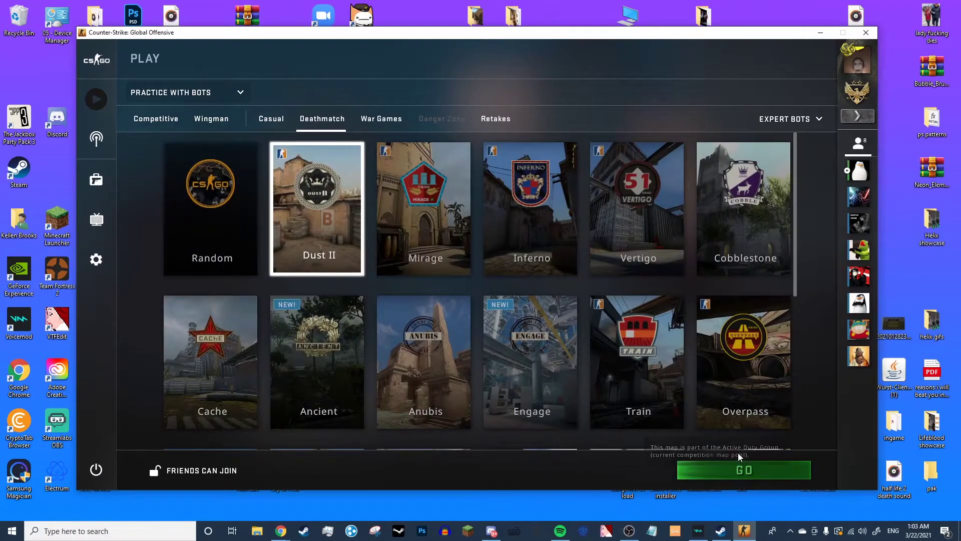
{"action": "left_click", "coordinate": [702, 476]}
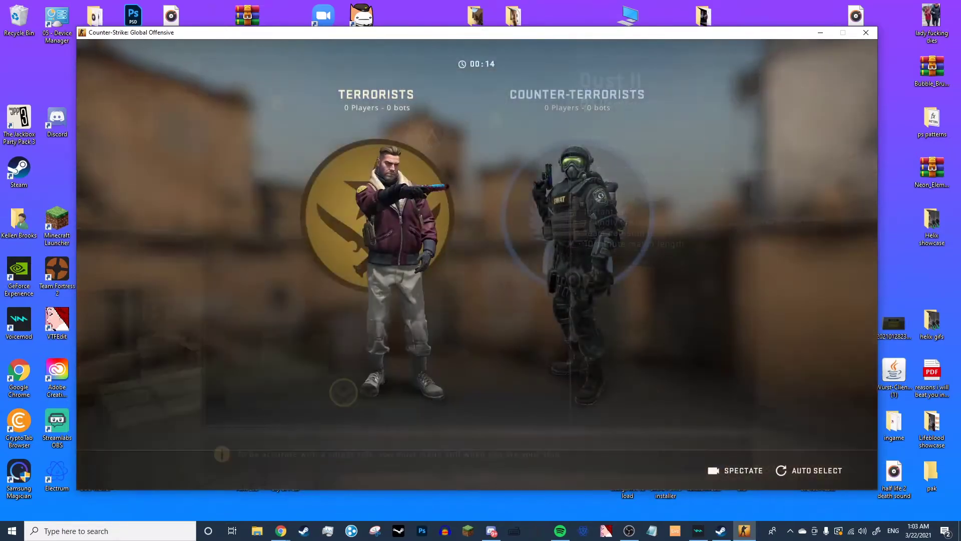
Buy an AK-47 from the Rifles section of the buy menu.
{"action": "key", "text": "b"}
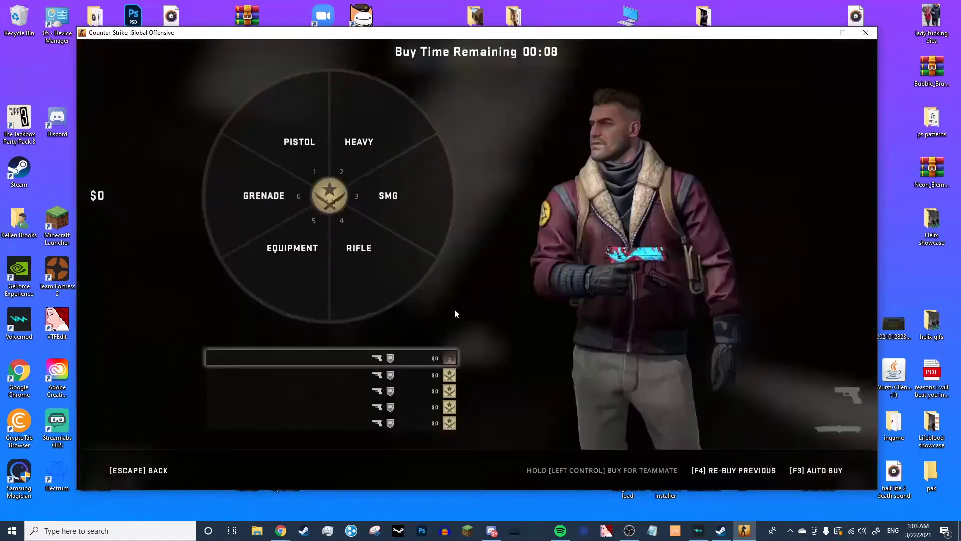
{"action": "left_click", "coordinate": [434, 305]}
{"action": "left_click", "coordinate": [369, 139]}
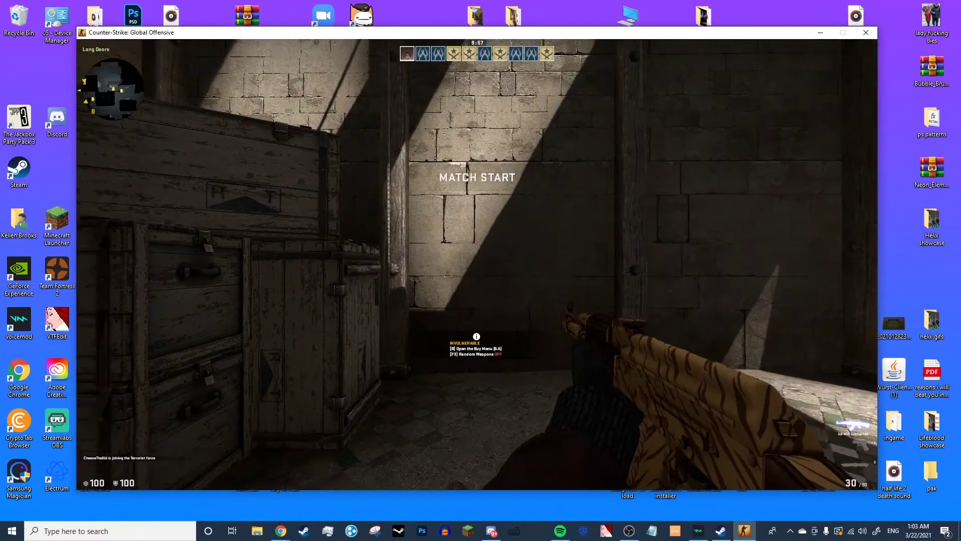
Walk through Long Doors past the dumpster out onto Long A.
{"action": "key", "text": "w"}
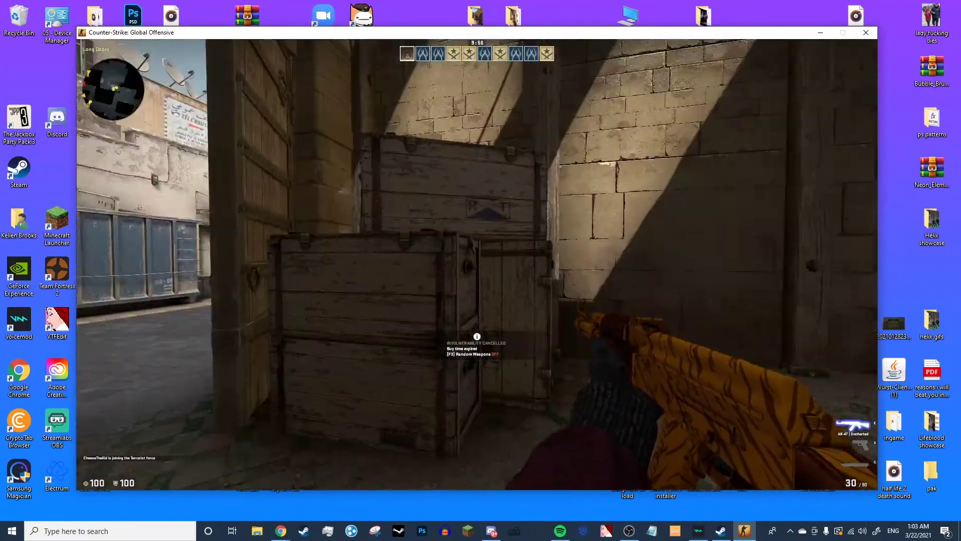
{"action": "key", "text": "w"}
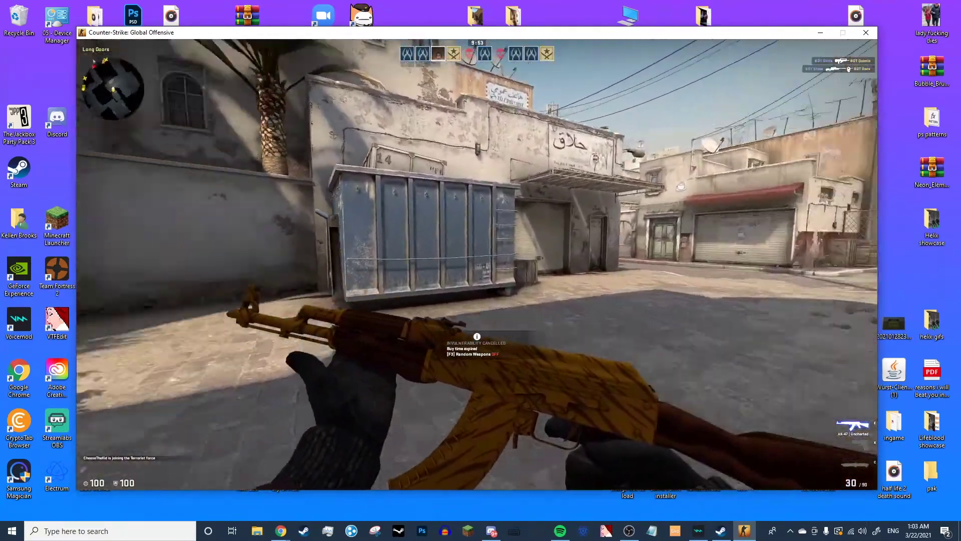
{"action": "key", "text": "w"}
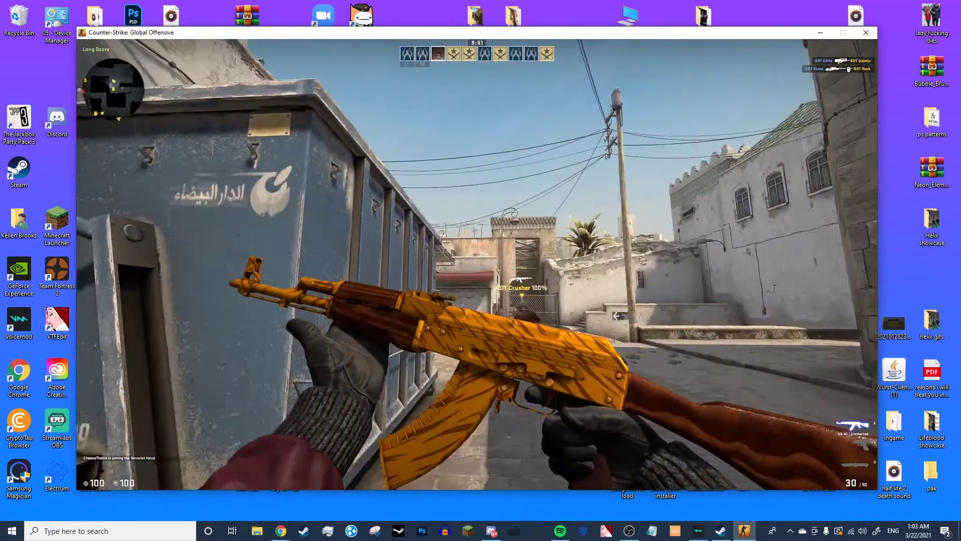
{"action": "key", "text": "w"}
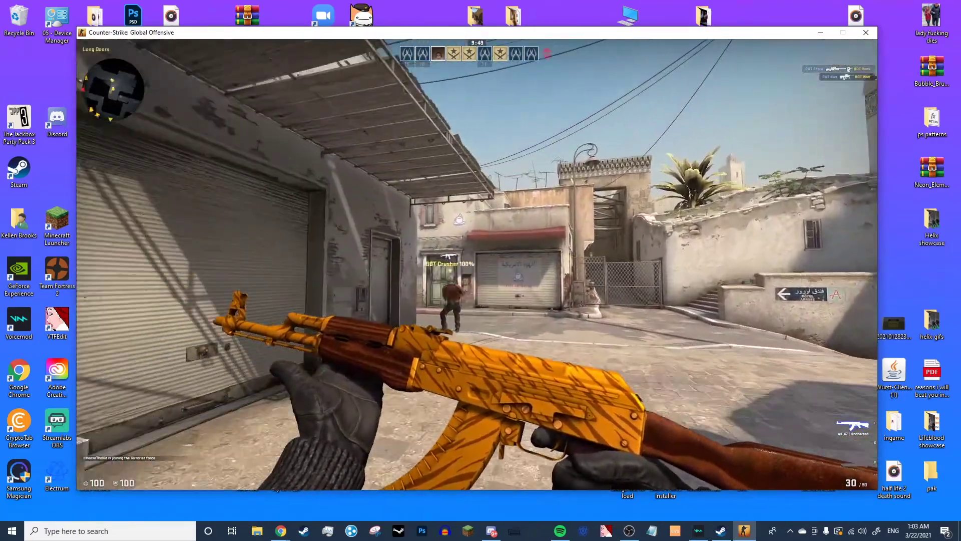
{"action": "key", "text": "w"}
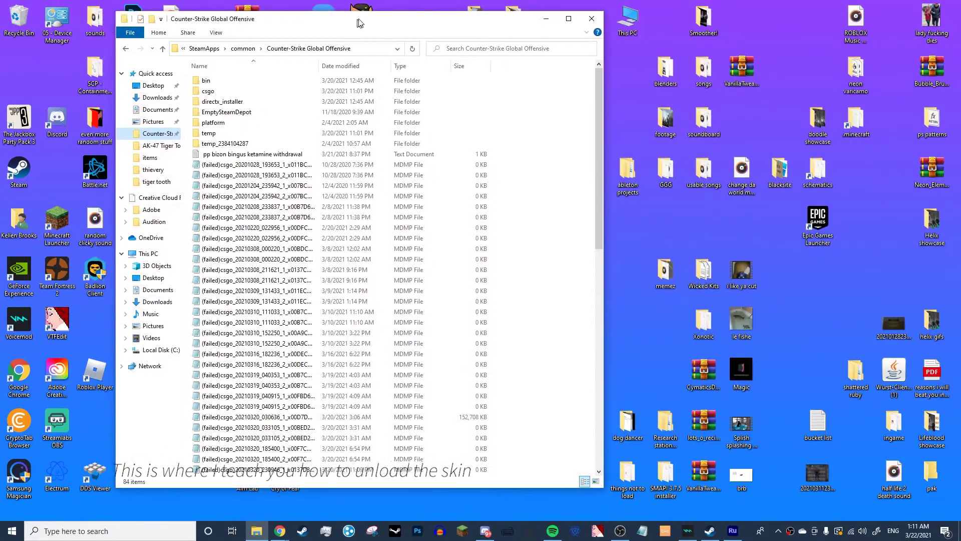
Open the desktop 'backup csgo files' folder beside the game folder and select its items_game.
{"action": "left_click_drag", "start_coordinate": [358, 22], "coordinate": [421, 66]}
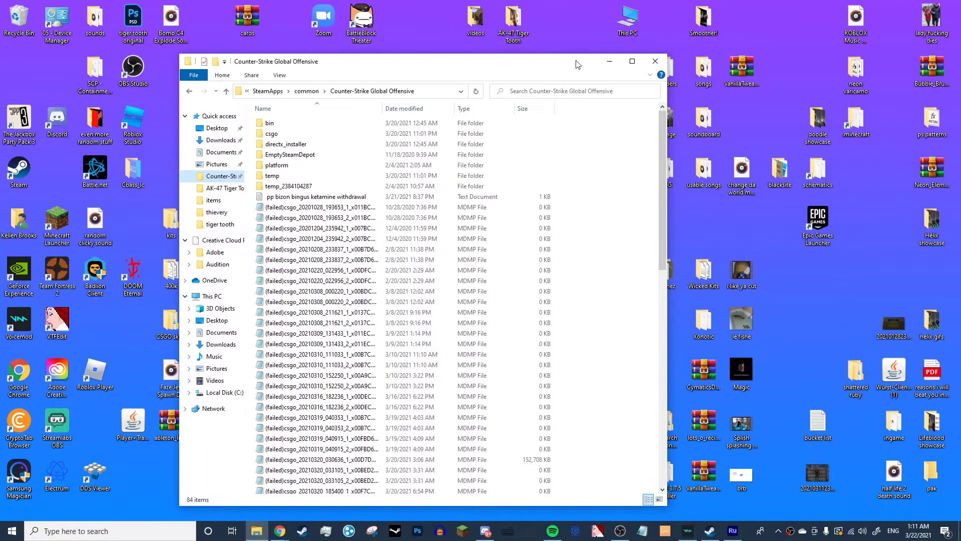
{"action": "left_click_drag", "start_coordinate": [561, 64], "coordinate": [646, 129]}
{"action": "double_click", "coordinate": [491, 78]}
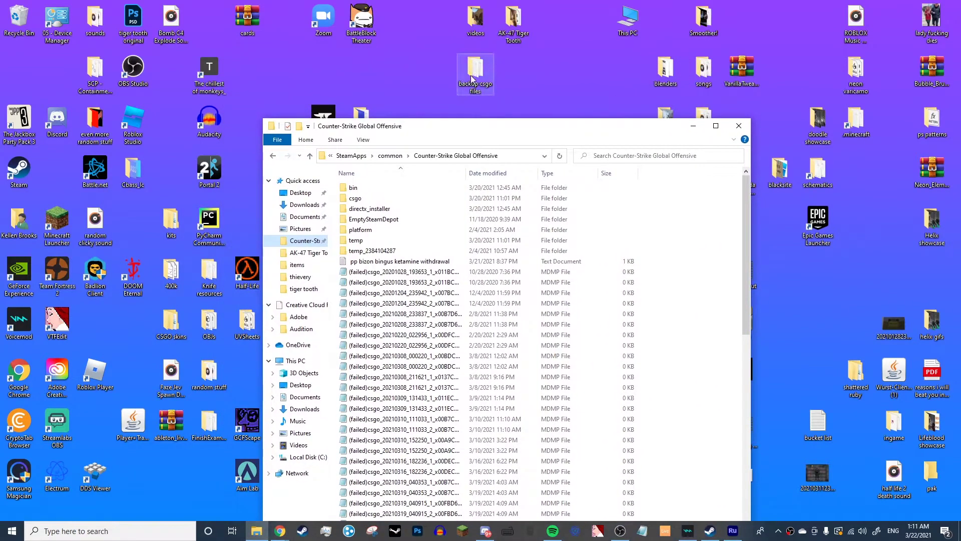
{"action": "left_click_drag", "start_coordinate": [433, 21], "coordinate": [623, 32]}
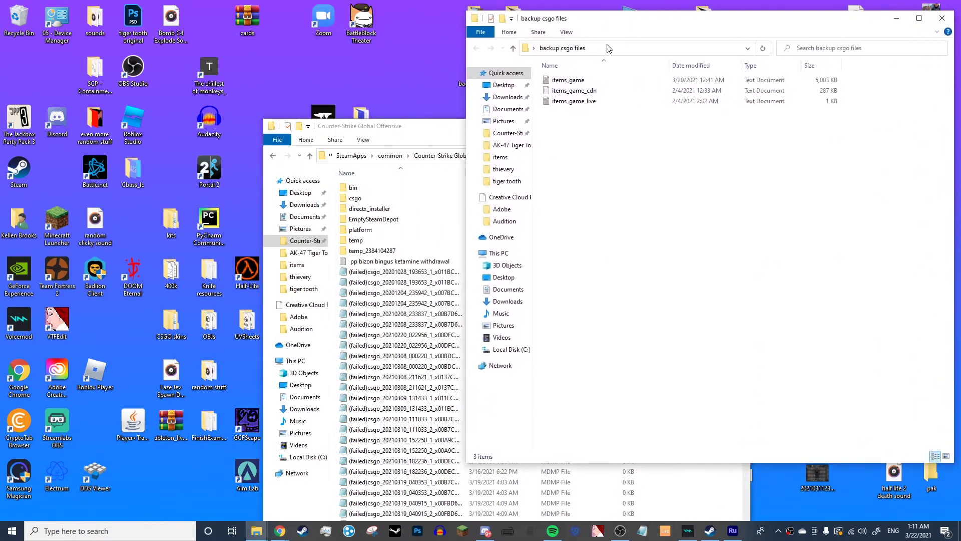
{"action": "left_click", "coordinate": [552, 81]}
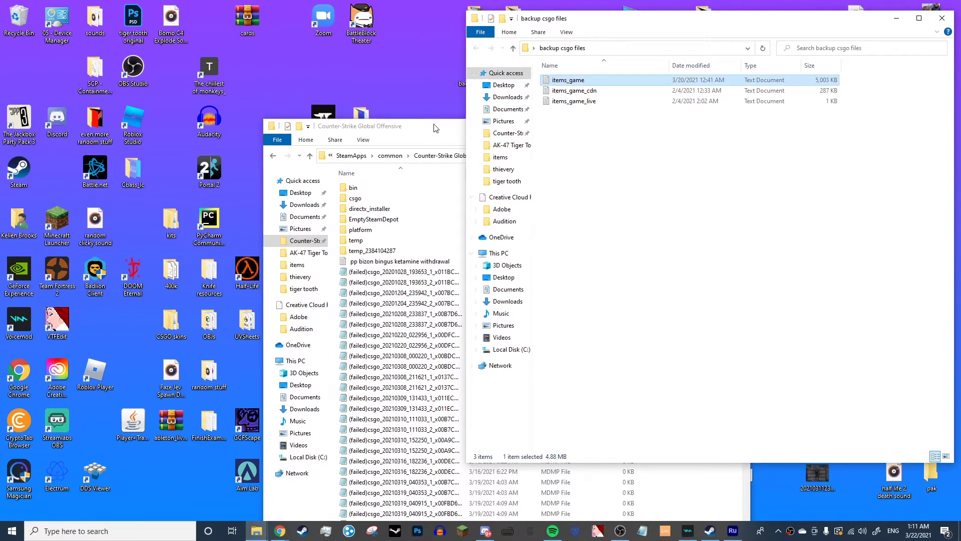
{"action": "left_click_drag", "start_coordinate": [434, 128], "coordinate": [336, 53]}
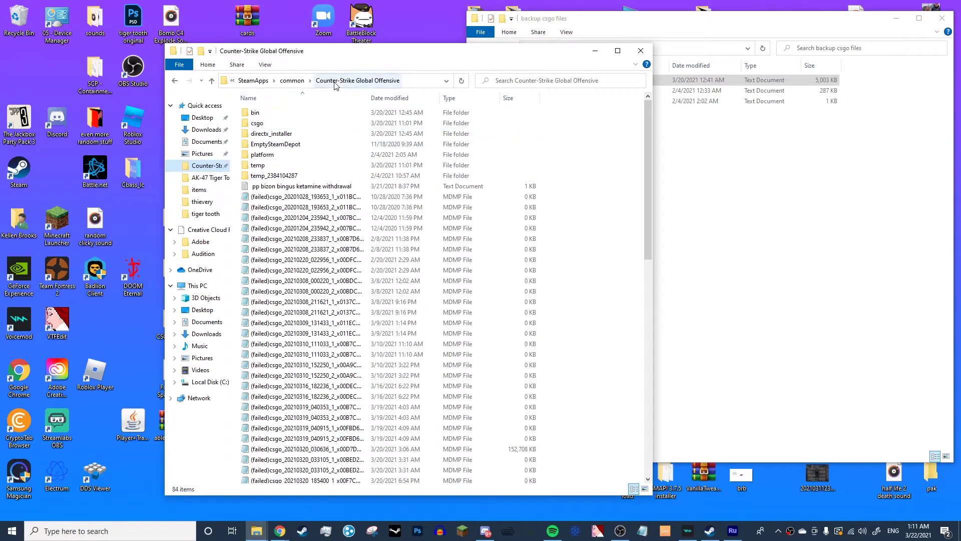
Paste the backup items_game into csgo\scripts\items, replacing the edited file.
{"action": "double_click", "coordinate": [257, 123]}
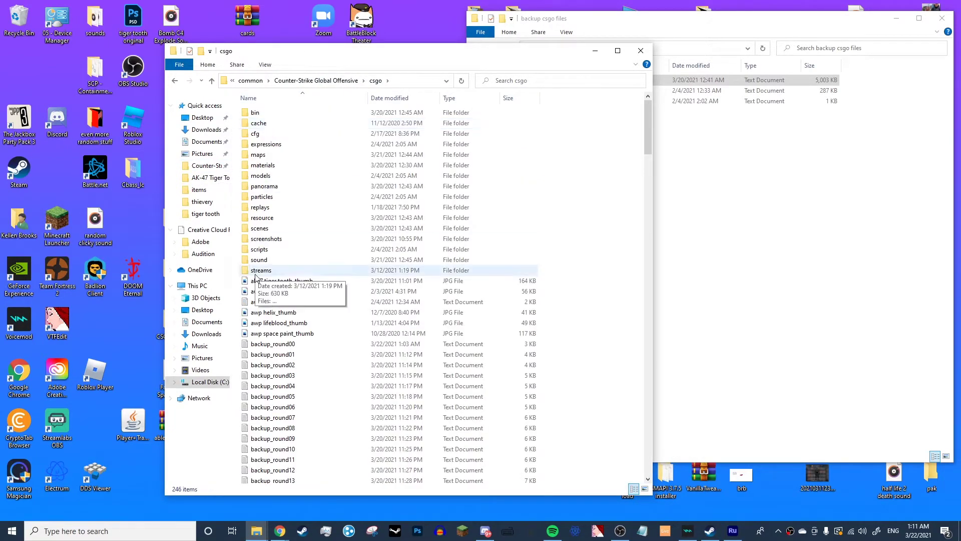
{"action": "double_click", "coordinate": [265, 250]}
{"action": "double_click", "coordinate": [266, 121]}
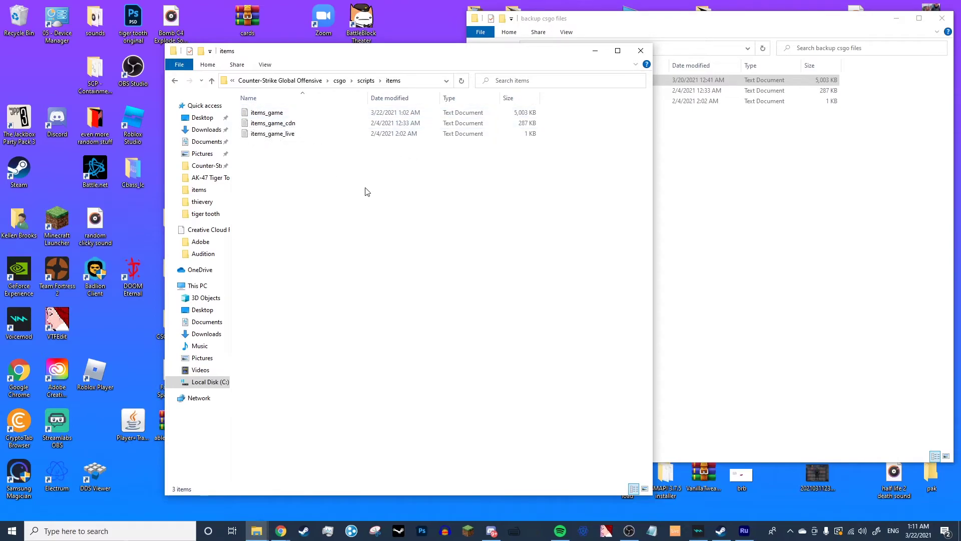
{"action": "key", "text": "ctrl+v"}
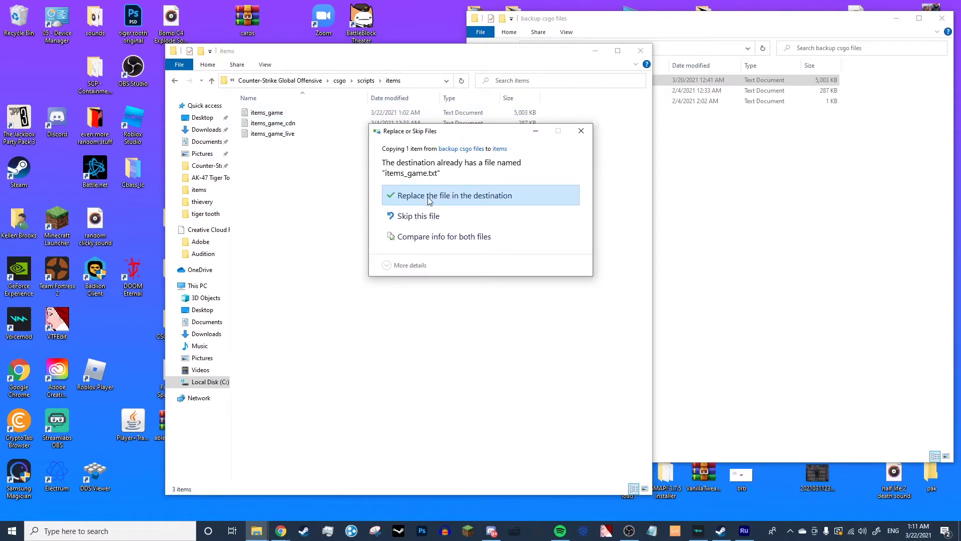
{"action": "left_click", "coordinate": [467, 201]}
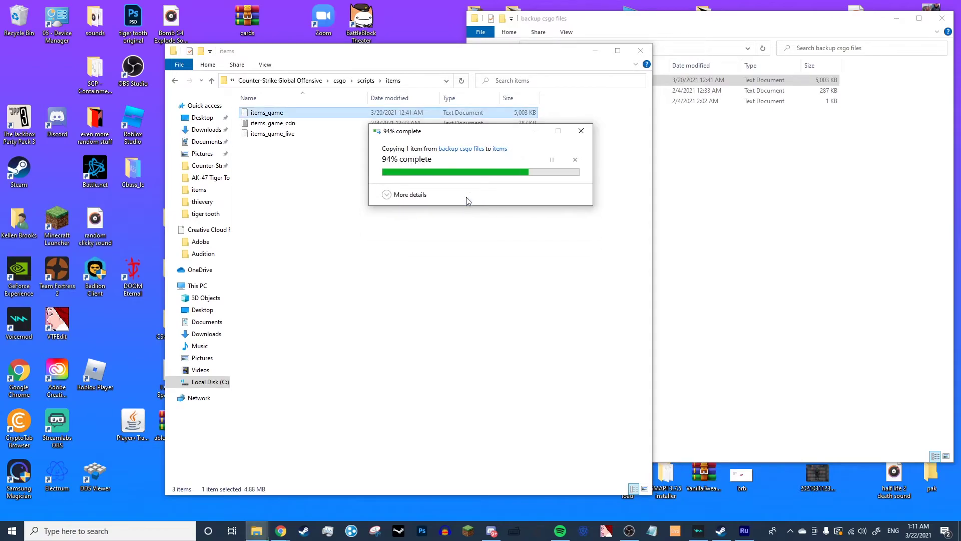
{"action": "left_click", "coordinate": [348, 172]}
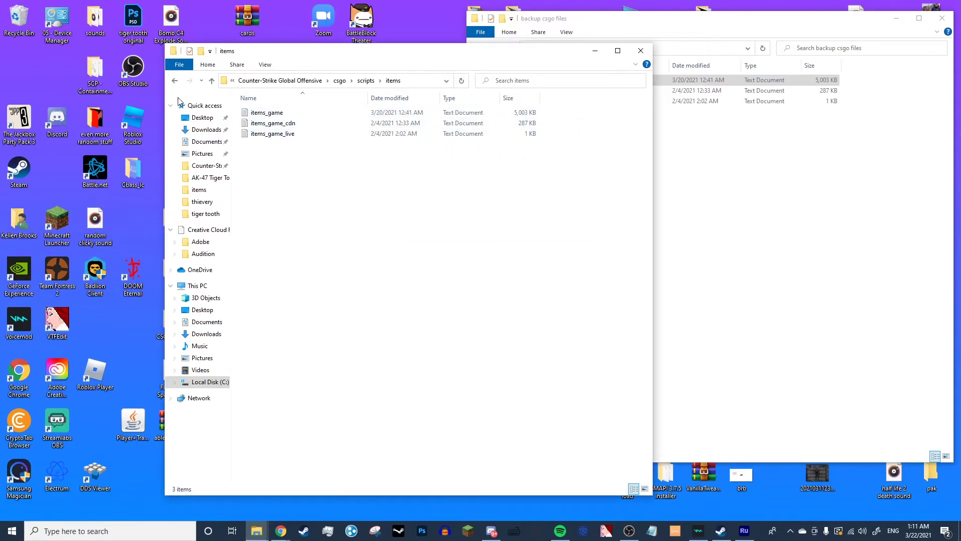
Go up to the csgo folder and open materials\models.
{"action": "left_click", "coordinate": [210, 83]}
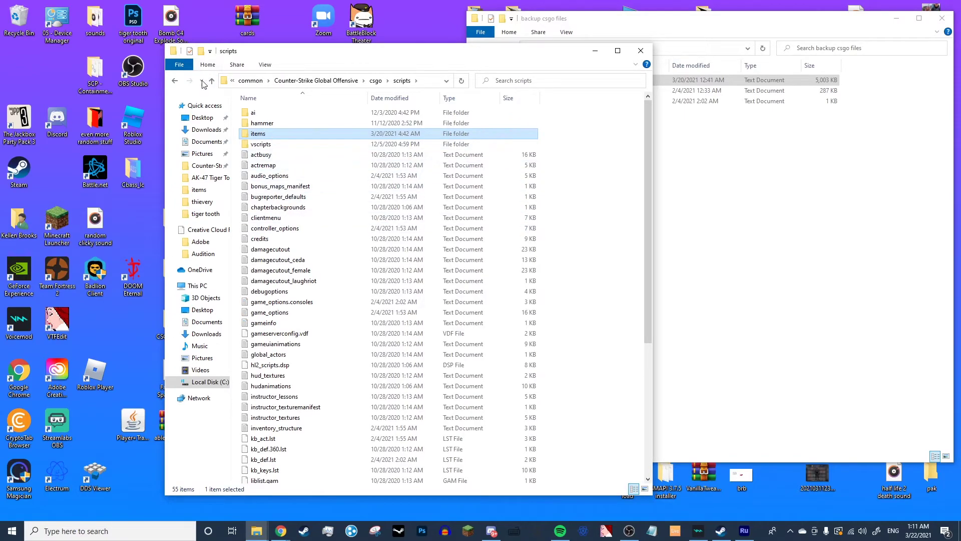
{"action": "left_click", "coordinate": [212, 83]}
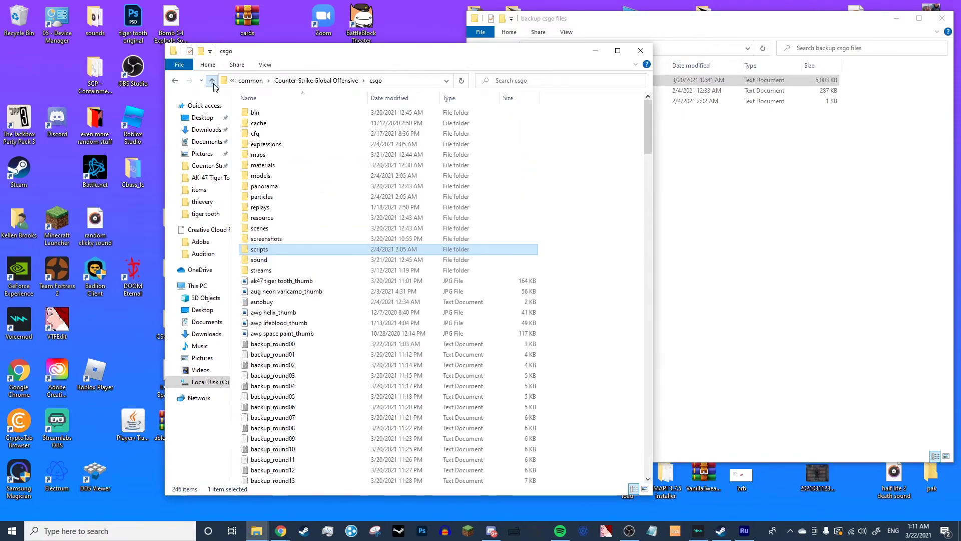
{"action": "left_click", "coordinate": [261, 178]}
{"action": "left_click", "coordinate": [264, 167]}
{"action": "double_click", "coordinate": [263, 167]}
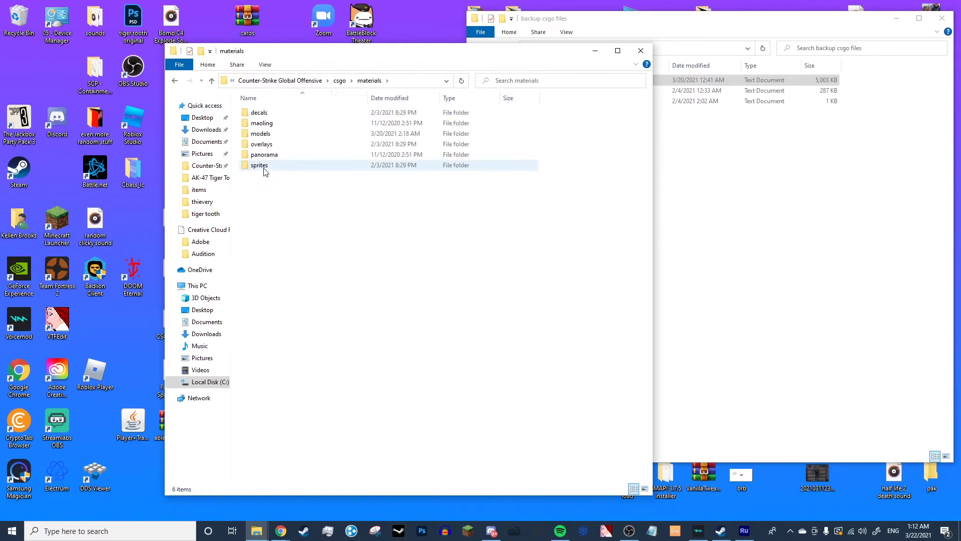
{"action": "double_click", "coordinate": [261, 133]}
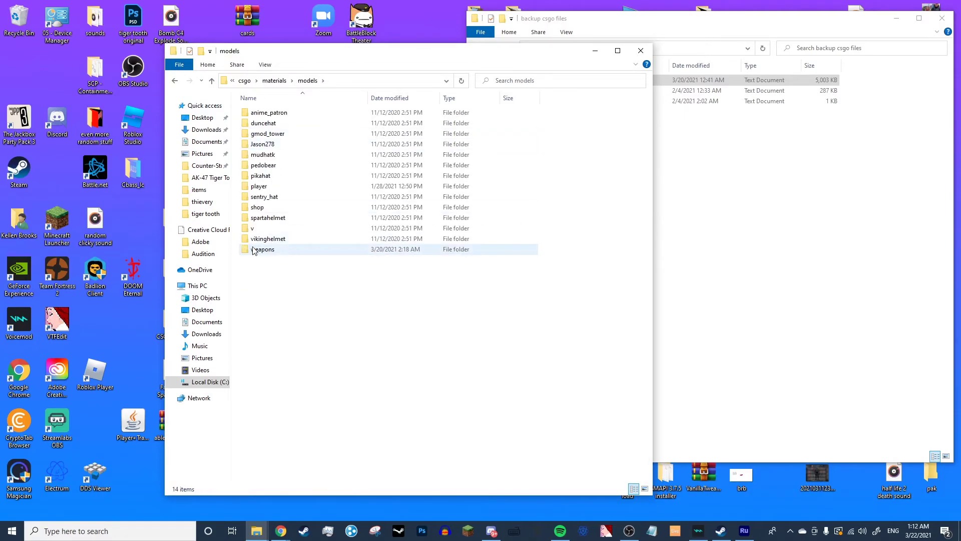
Return to the csgo folder and shift the window slightly.
{"action": "left_click", "coordinate": [213, 81]}
{"action": "left_click", "coordinate": [213, 82]}
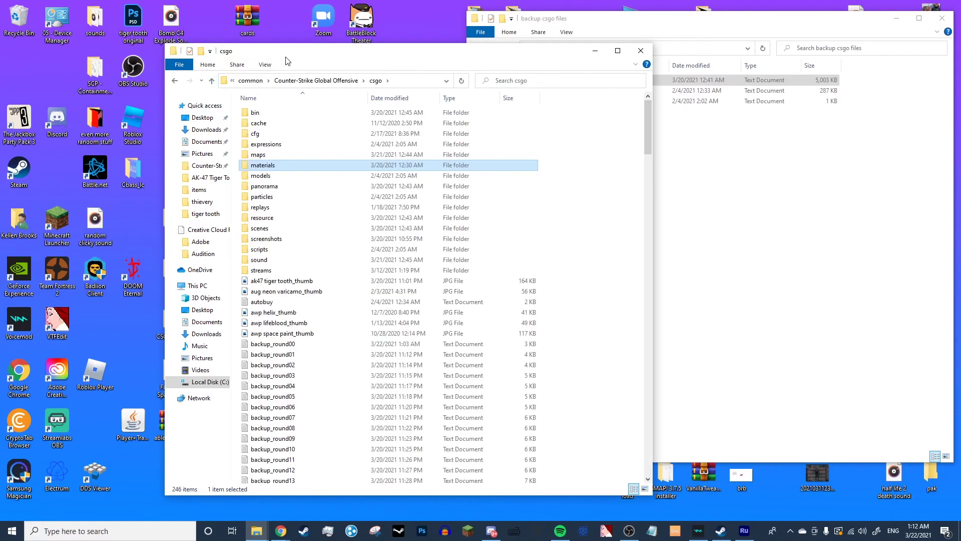
{"action": "left_click_drag", "start_coordinate": [285, 61], "coordinate": [315, 50]}
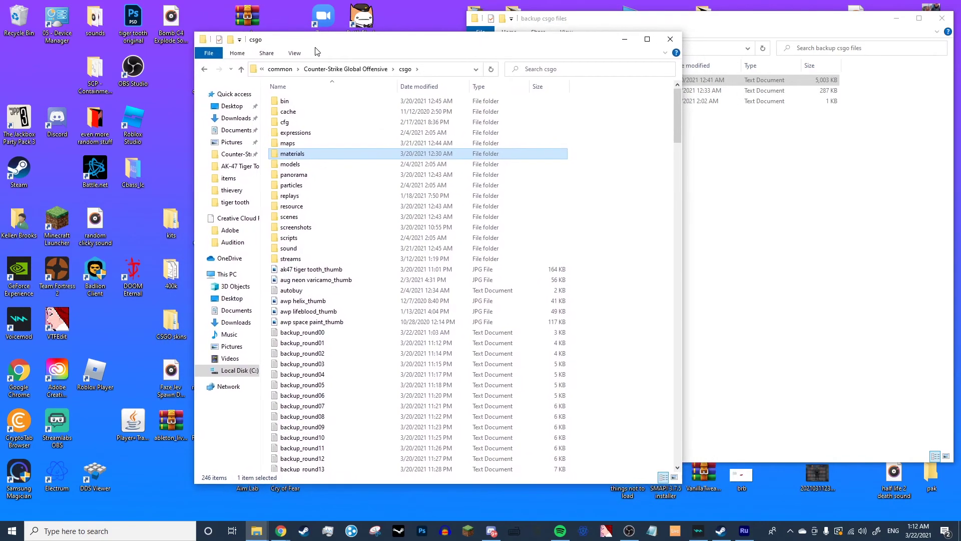
{"action": "left_click", "coordinate": [614, 185]}
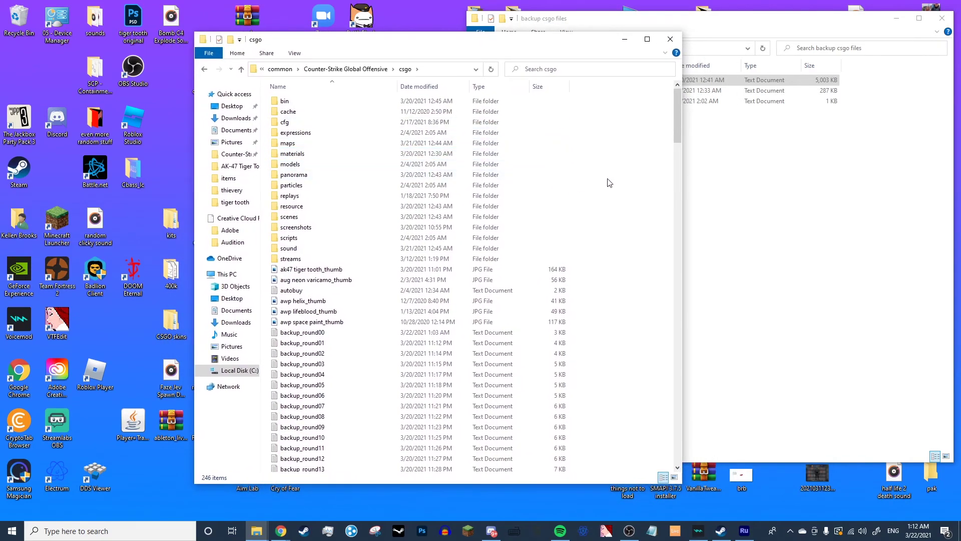